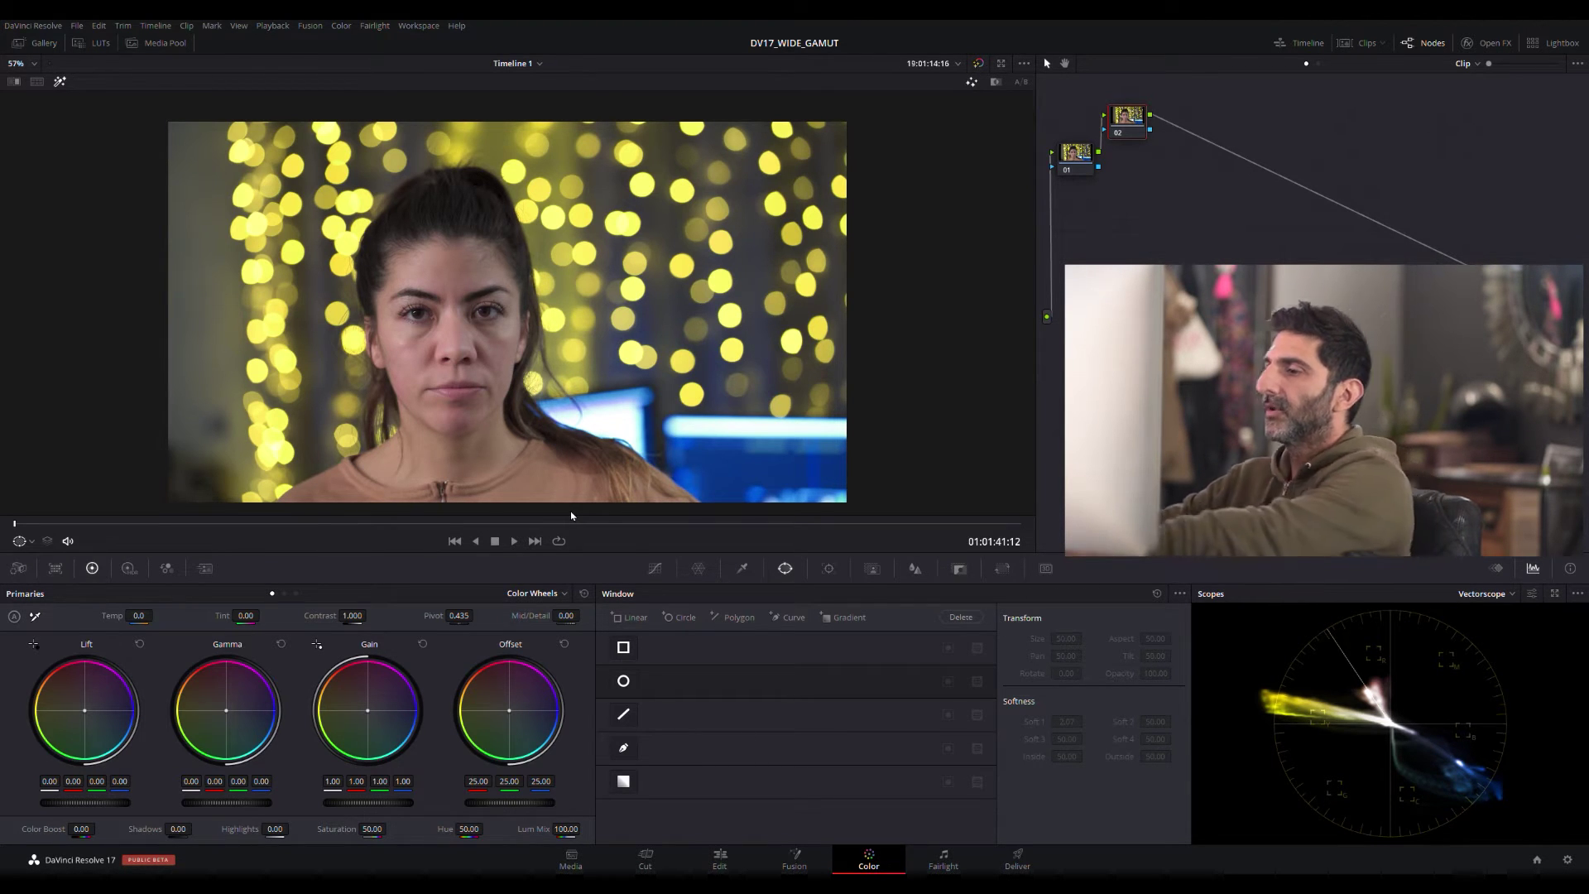
Delete correction nodes 01 and 02, leaving one default node 01 moved to the graph's top-left.
left_click_drag(1212, 116, 1084, 206)
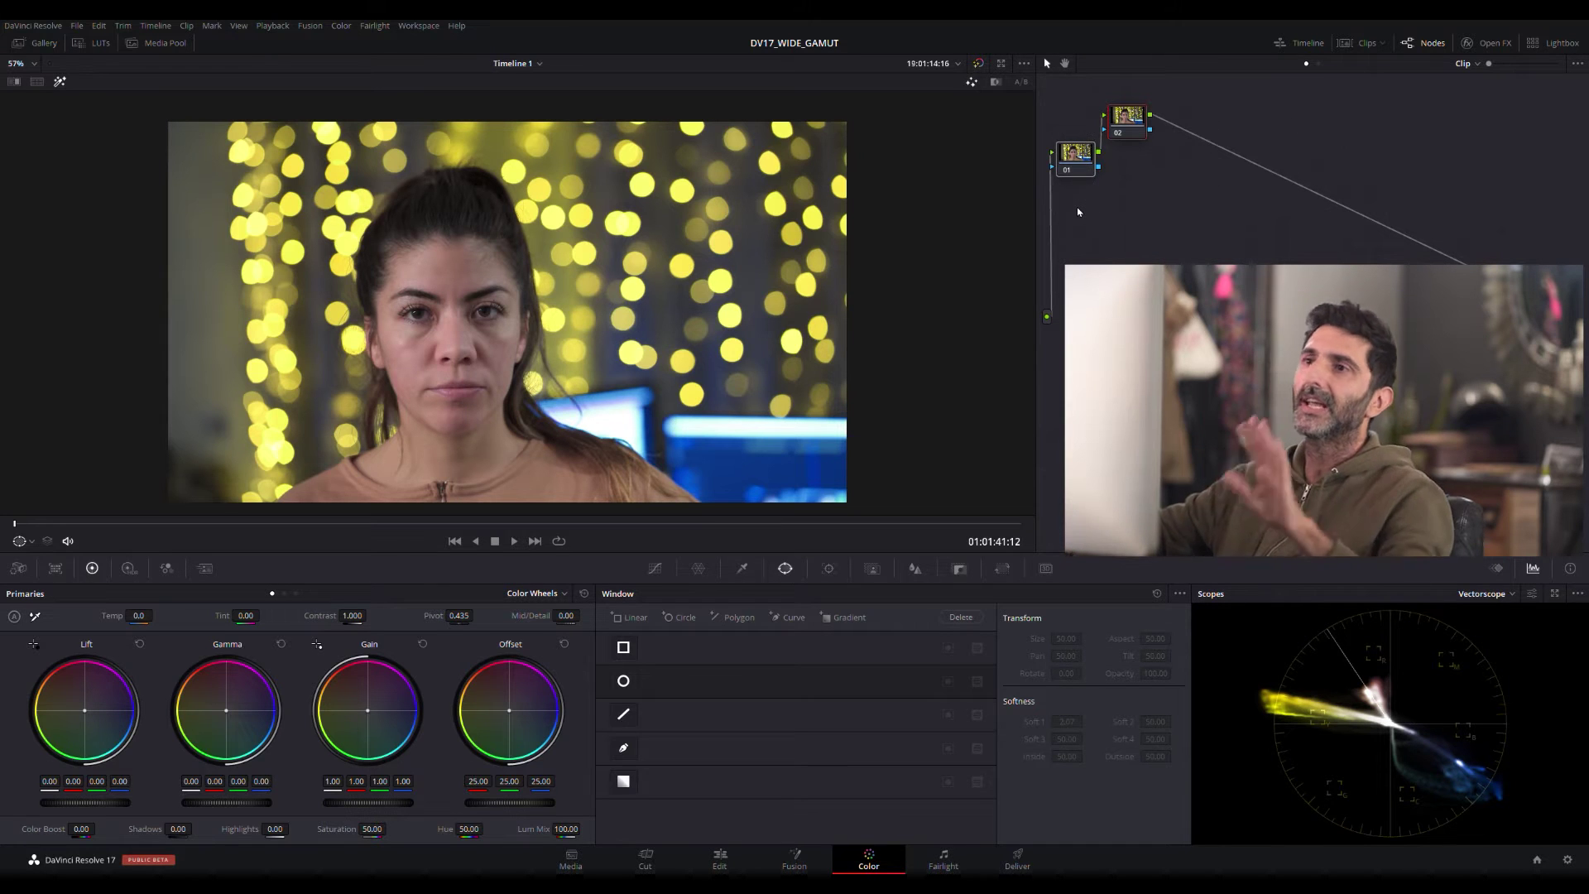
key("Delete")
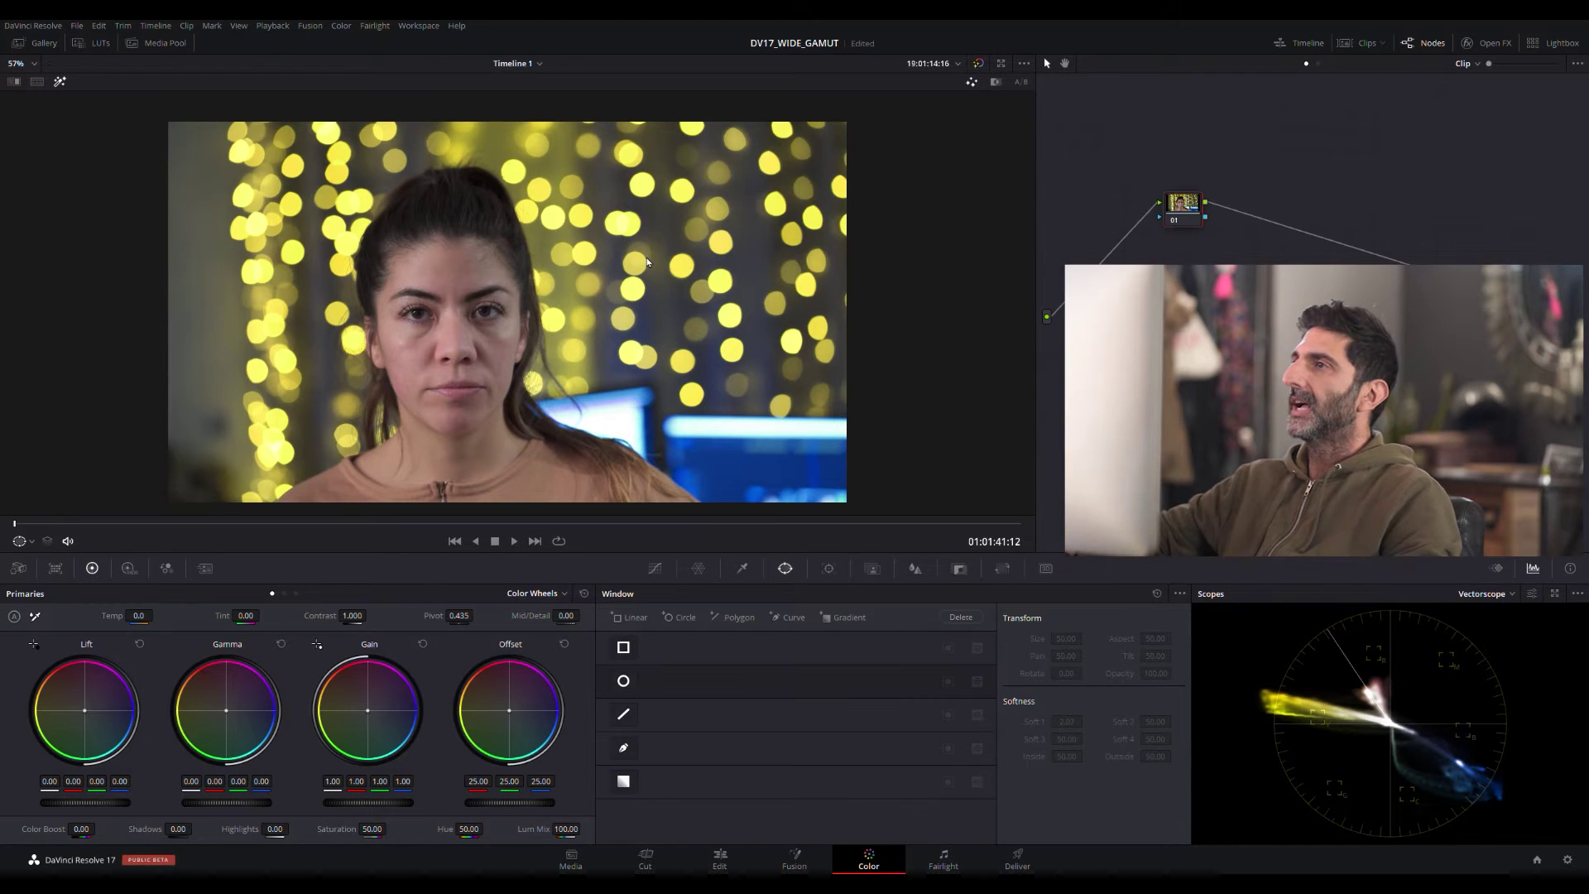
left_click_drag(1187, 225, 1091, 134)
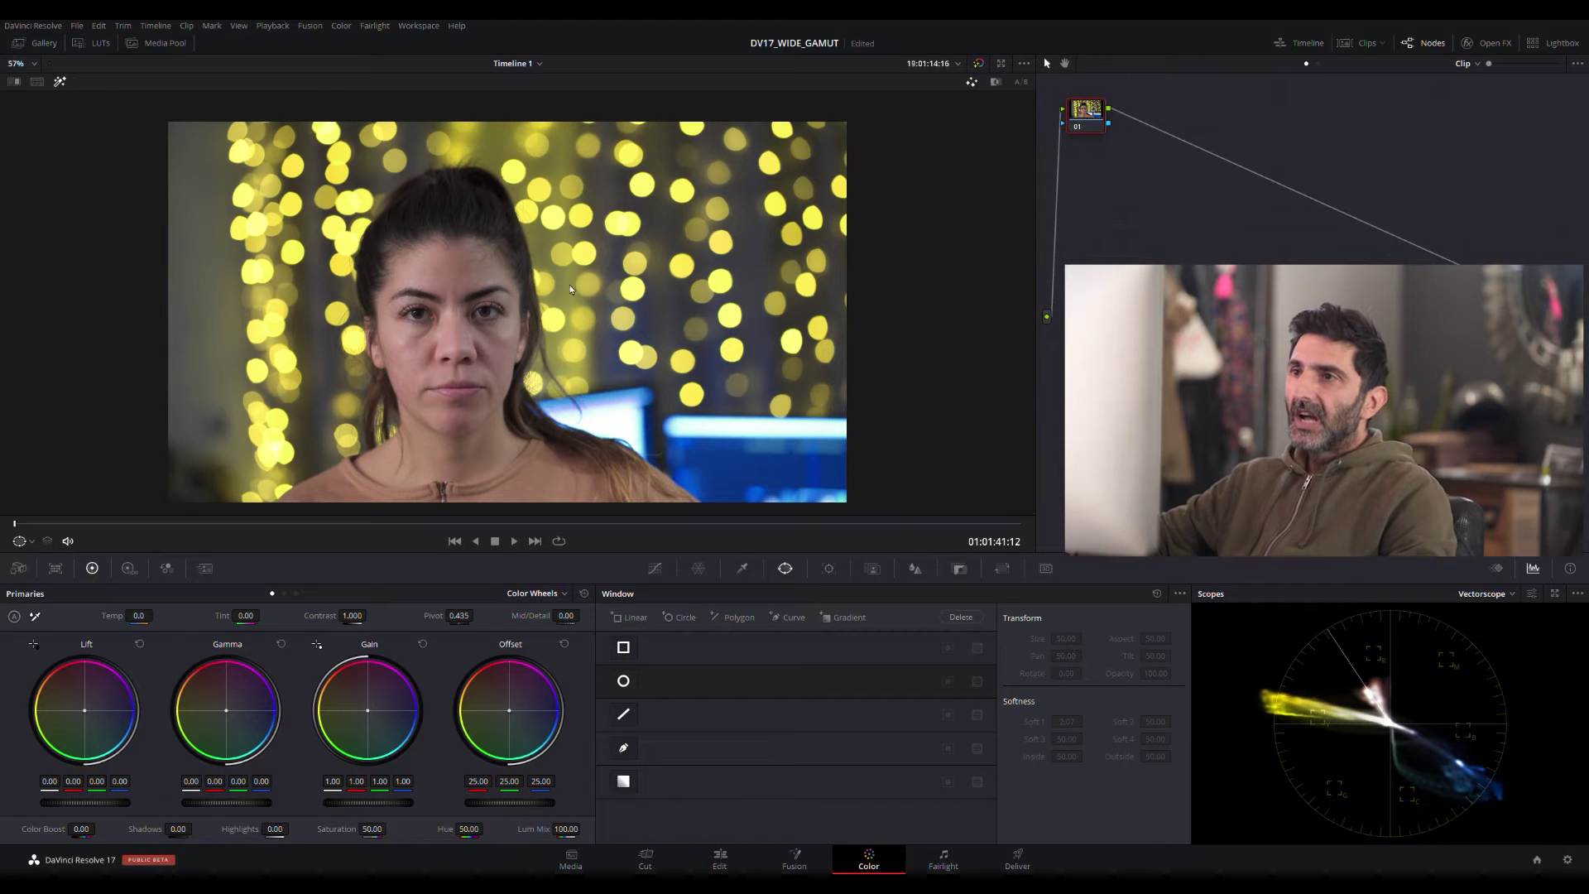
scroll(490, 377, "up", 2)
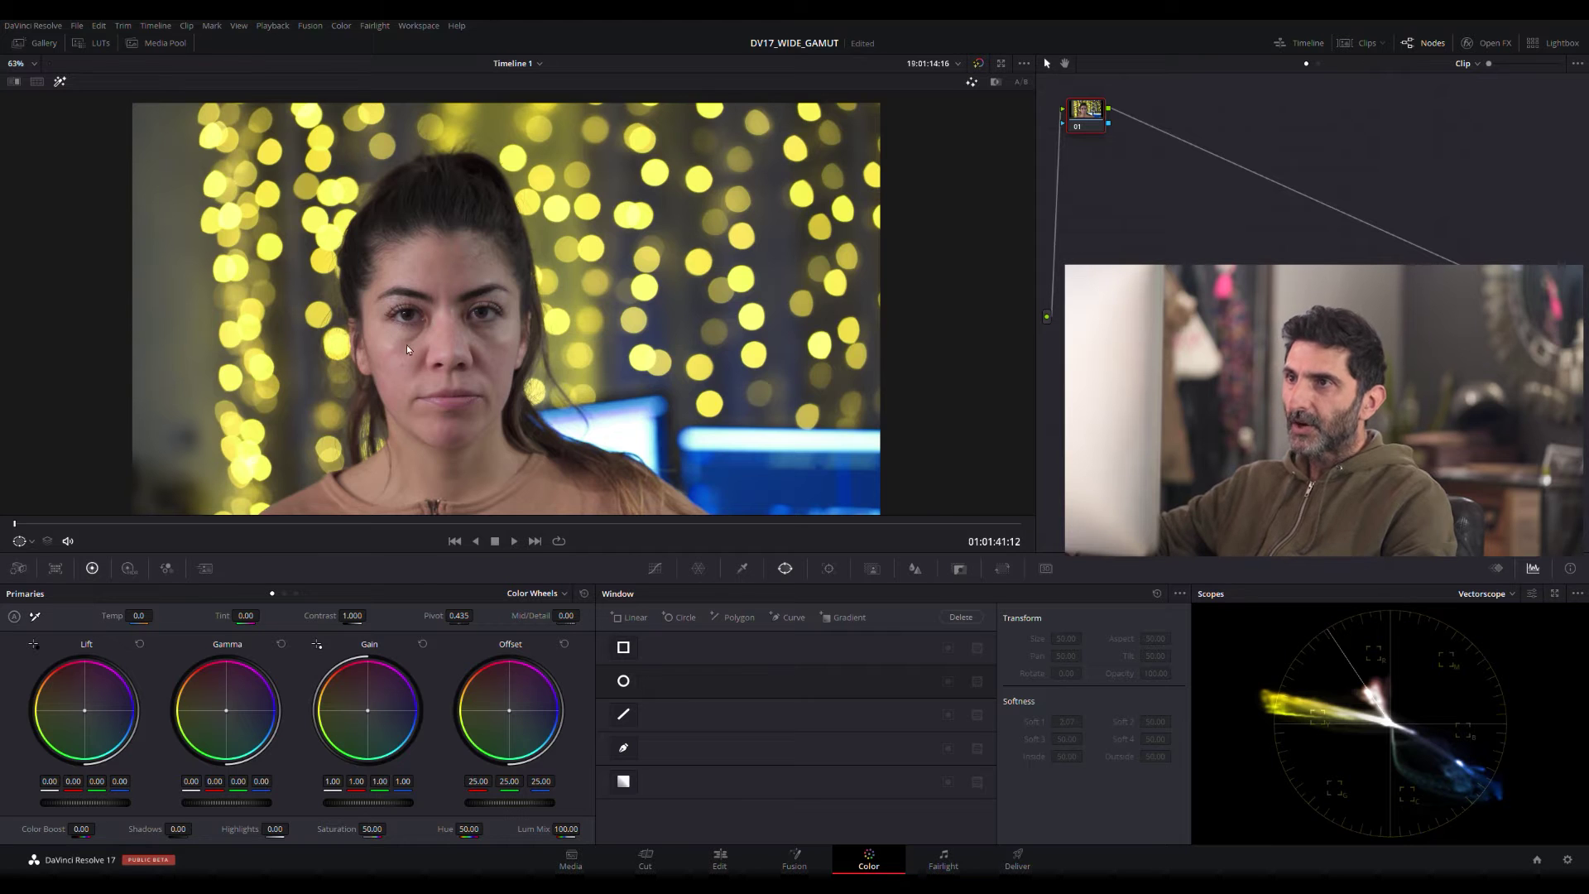
scroll(445, 358, "down", 2)
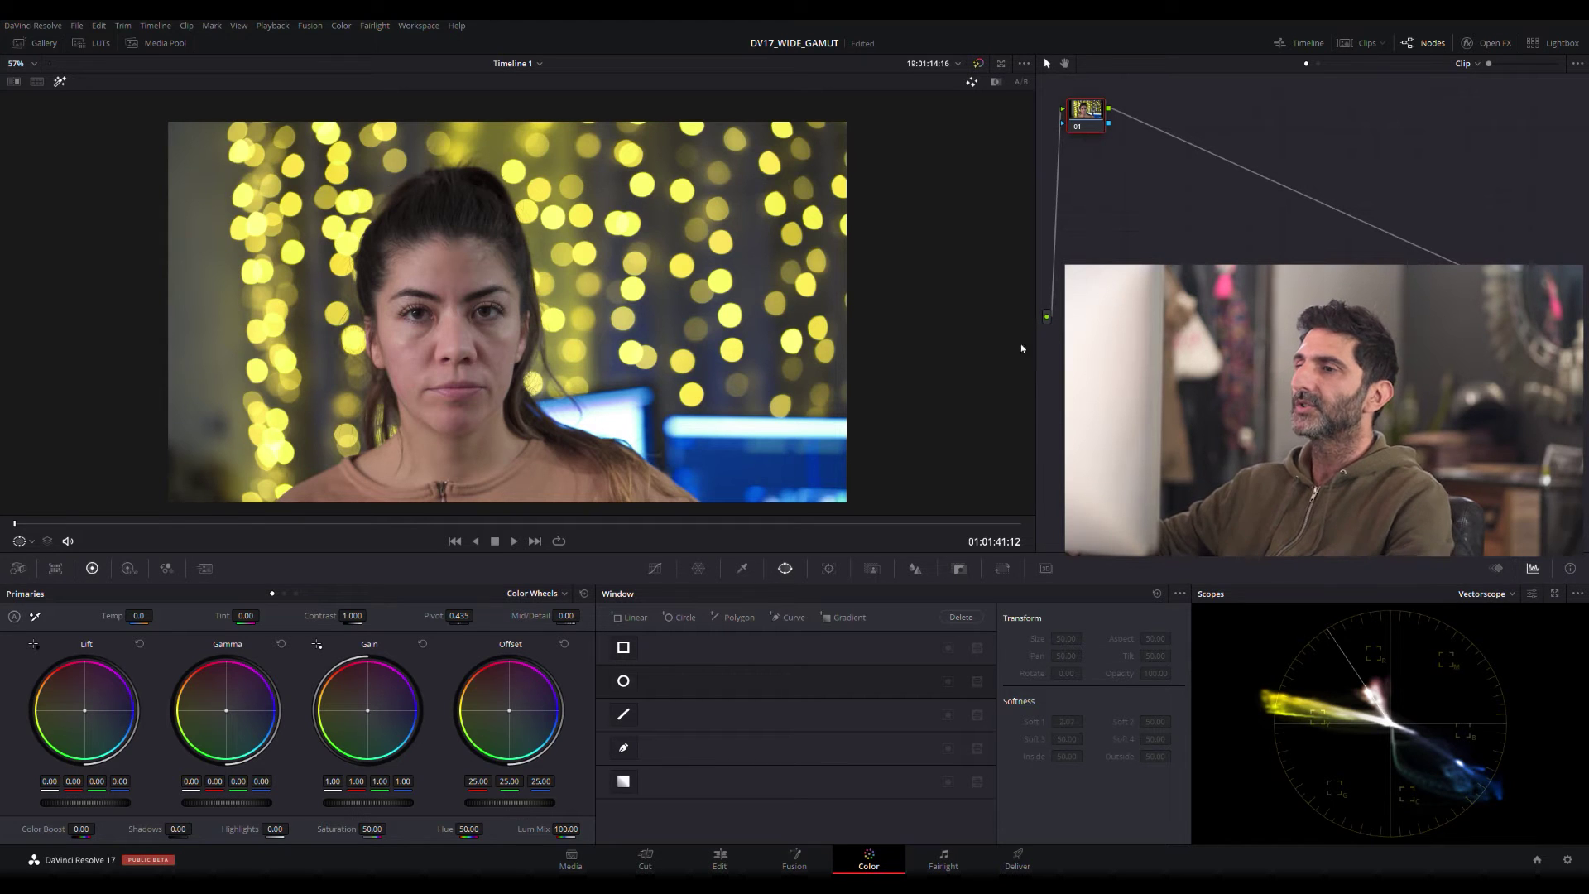
Start a Curve window on node 01, placing points from forehead along the eyebrow and down the cheek.
left_click(625, 748)
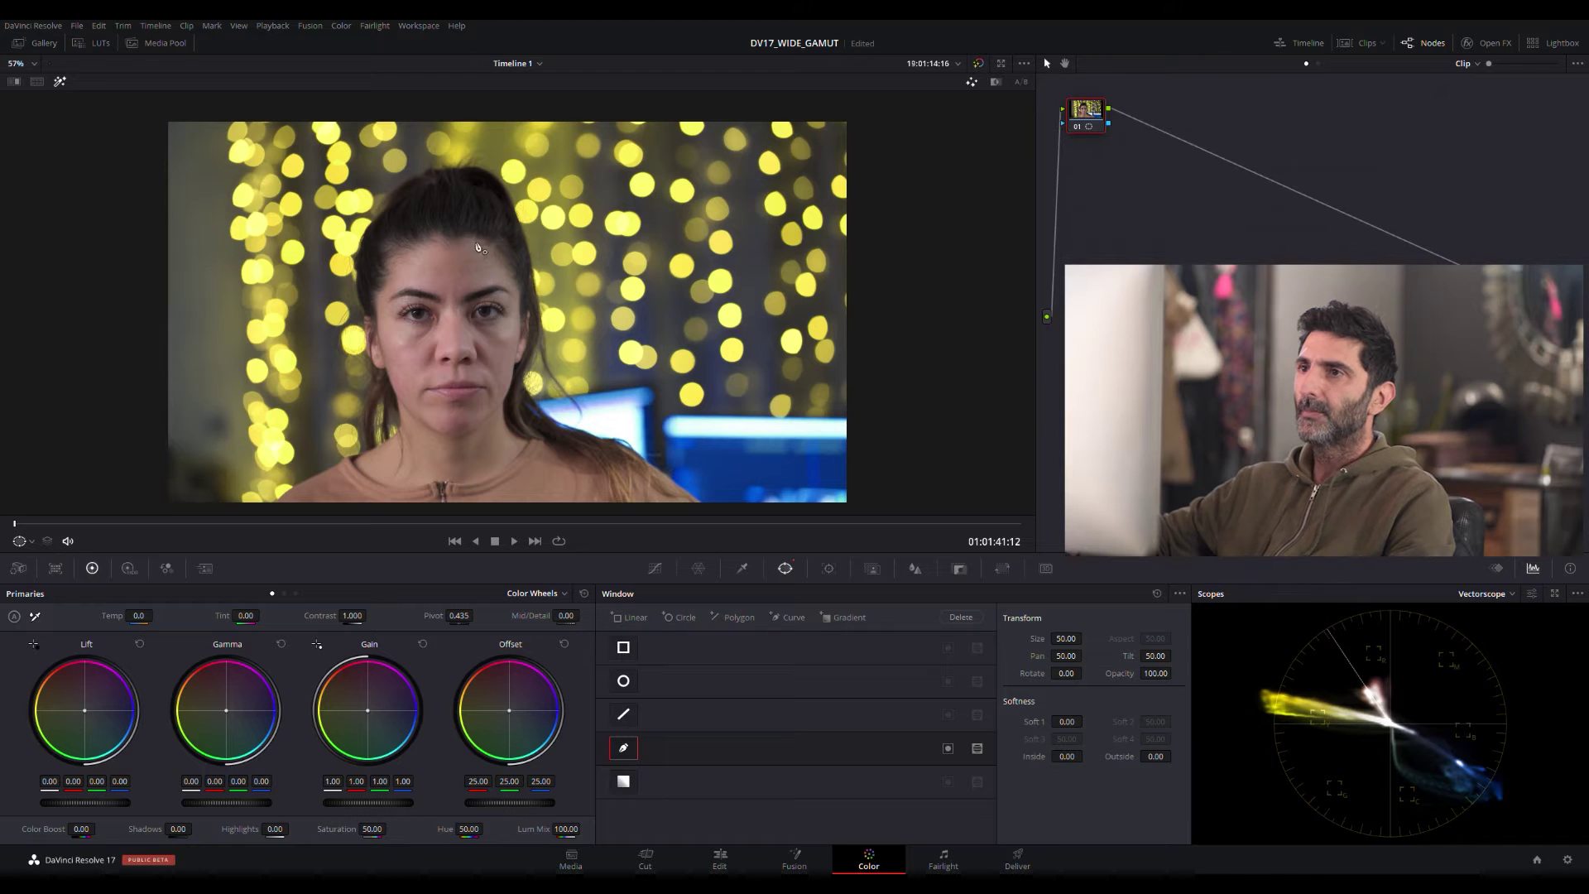
left_click(393, 282)
left_click(431, 278)
left_click(444, 296)
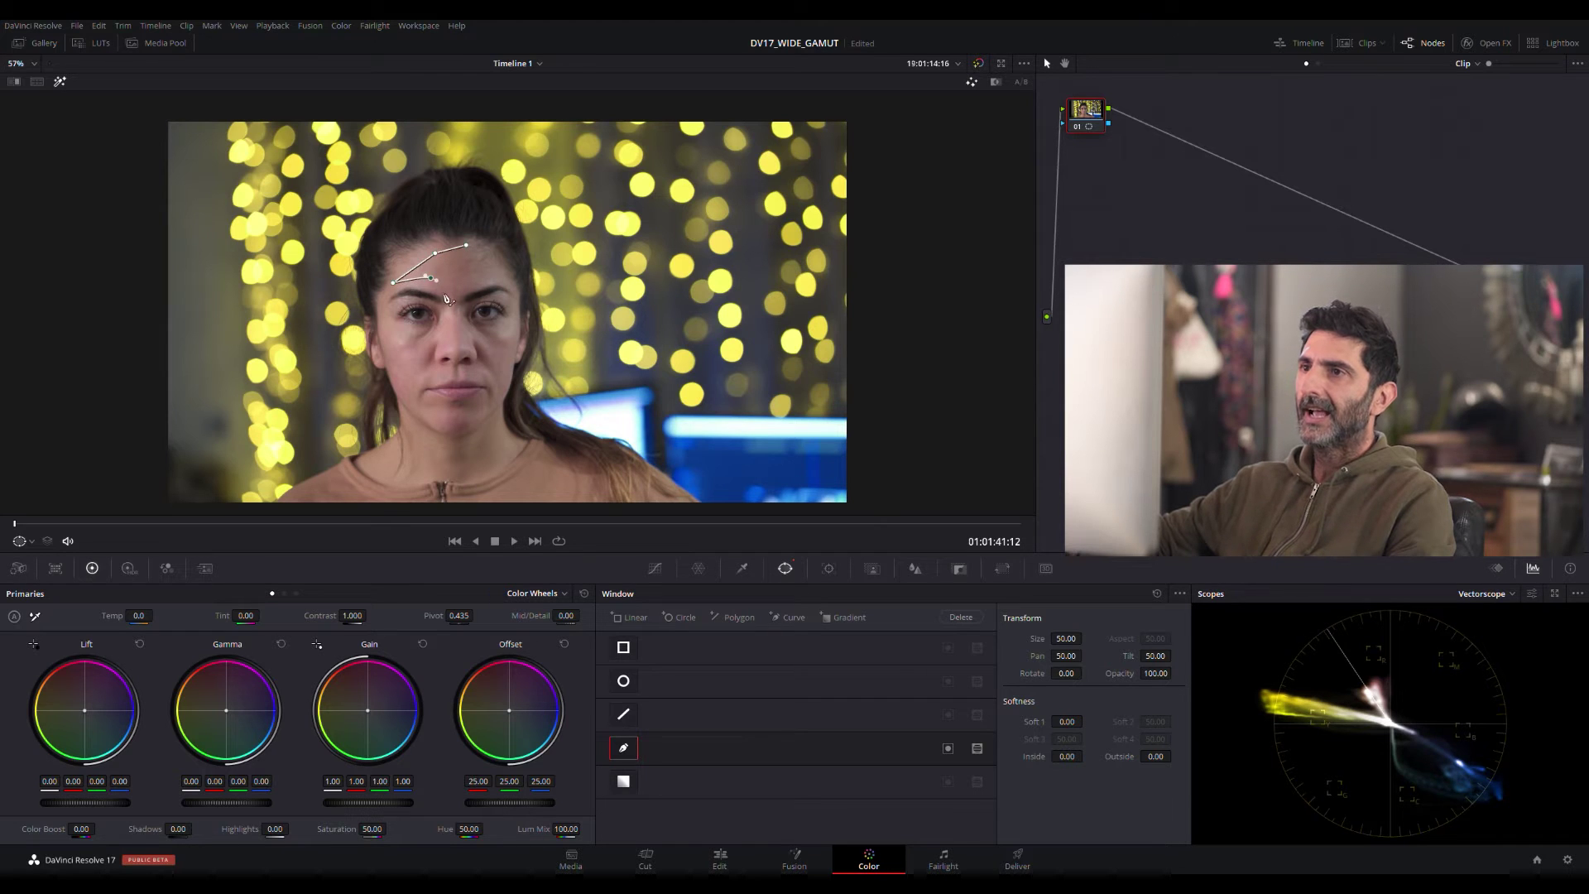
left_click(446, 310)
left_click(434, 338)
left_click(406, 340)
left_click(390, 363)
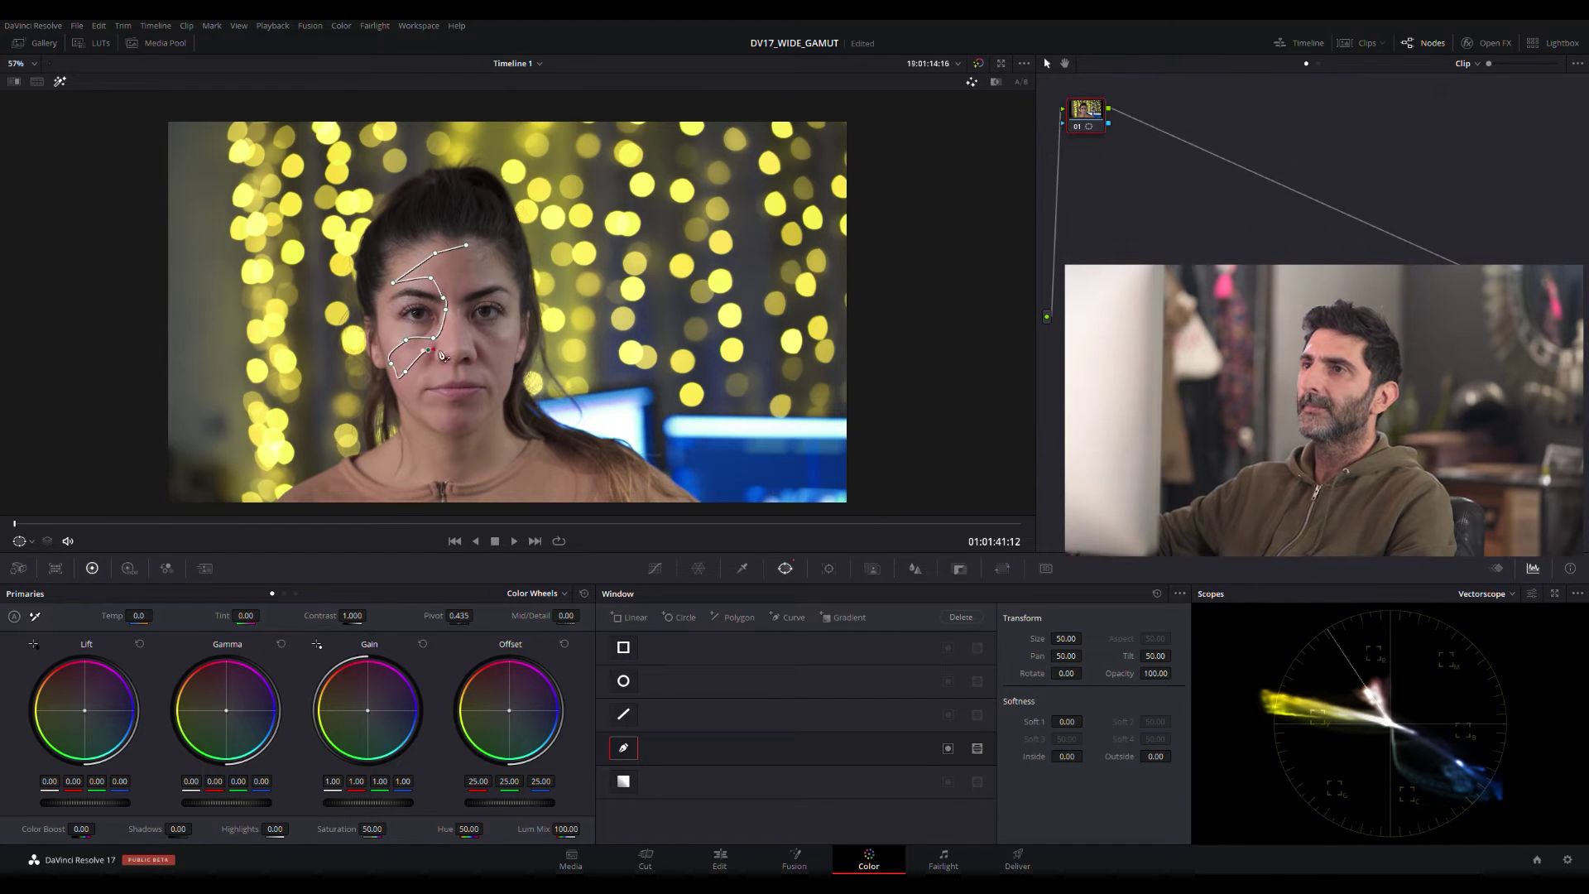
Bring the mask back up past the eye to the forehead and close it at the first point.
left_click(475, 283)
left_click(487, 279)
left_click(494, 268)
left_click(479, 253)
left_click(466, 245)
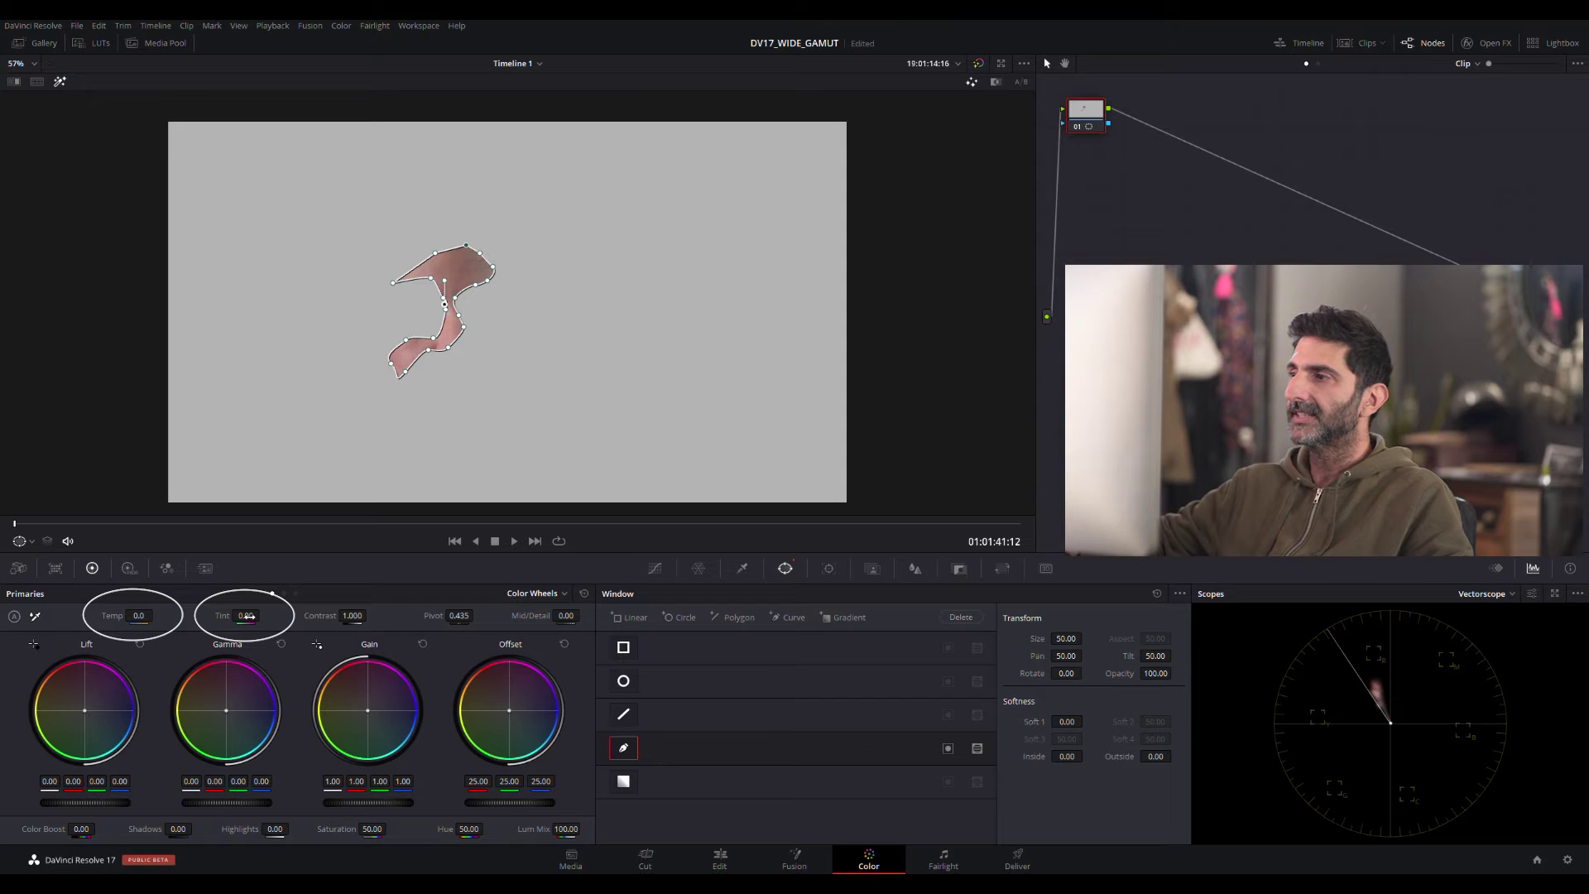
Set node 01 to Temp 140.0 and Tint -2.50, then switch off the skin mask.
left_click_drag(263, 614, 147, 622)
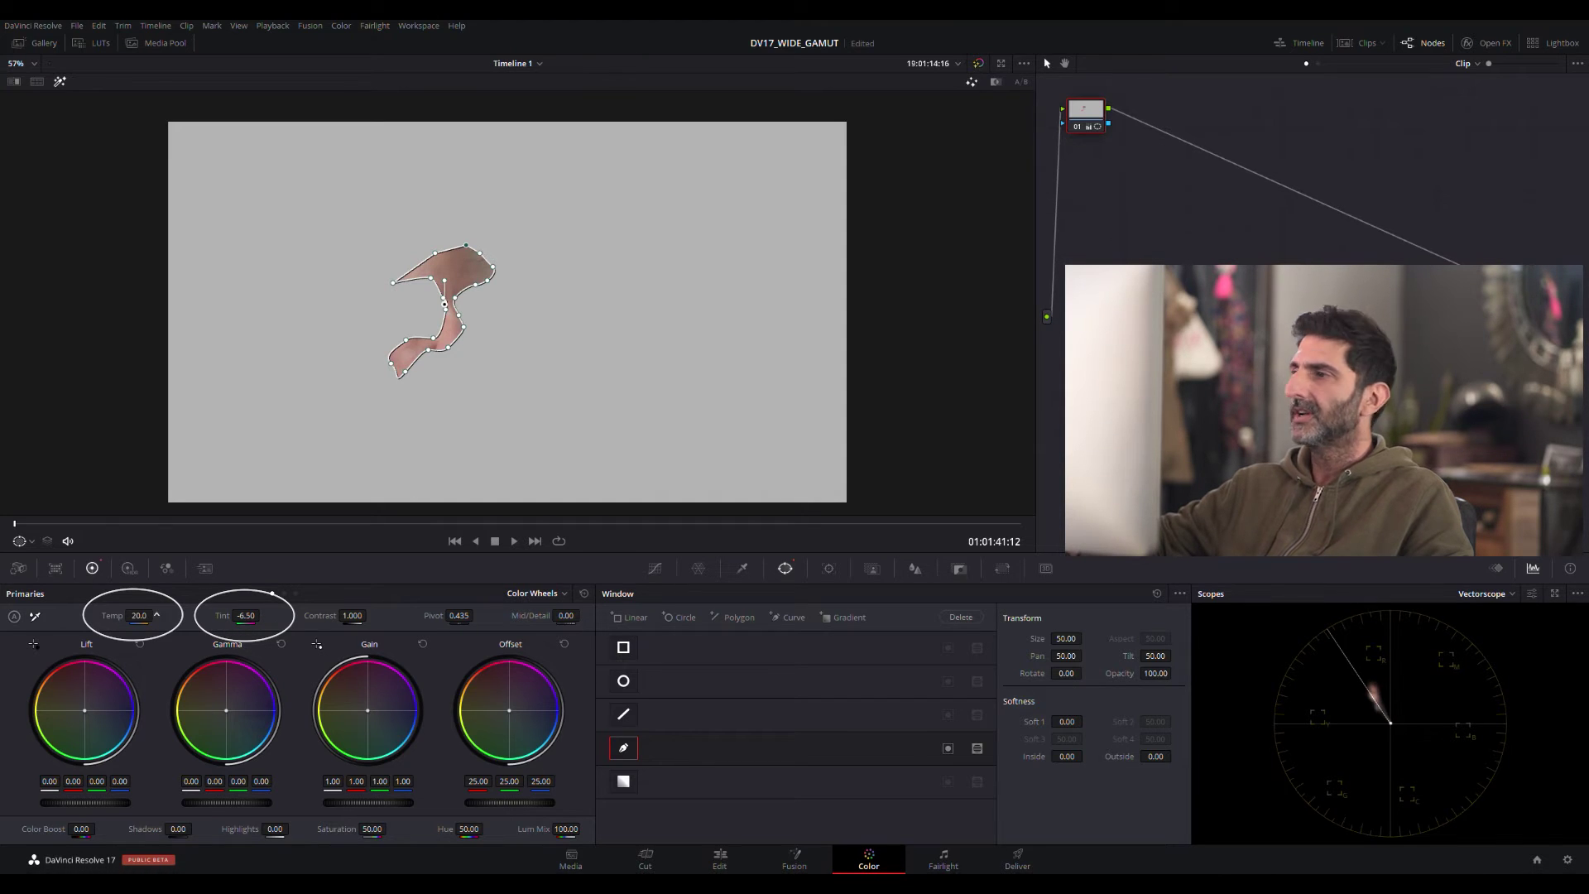
left_click_drag(148, 623, 251, 623)
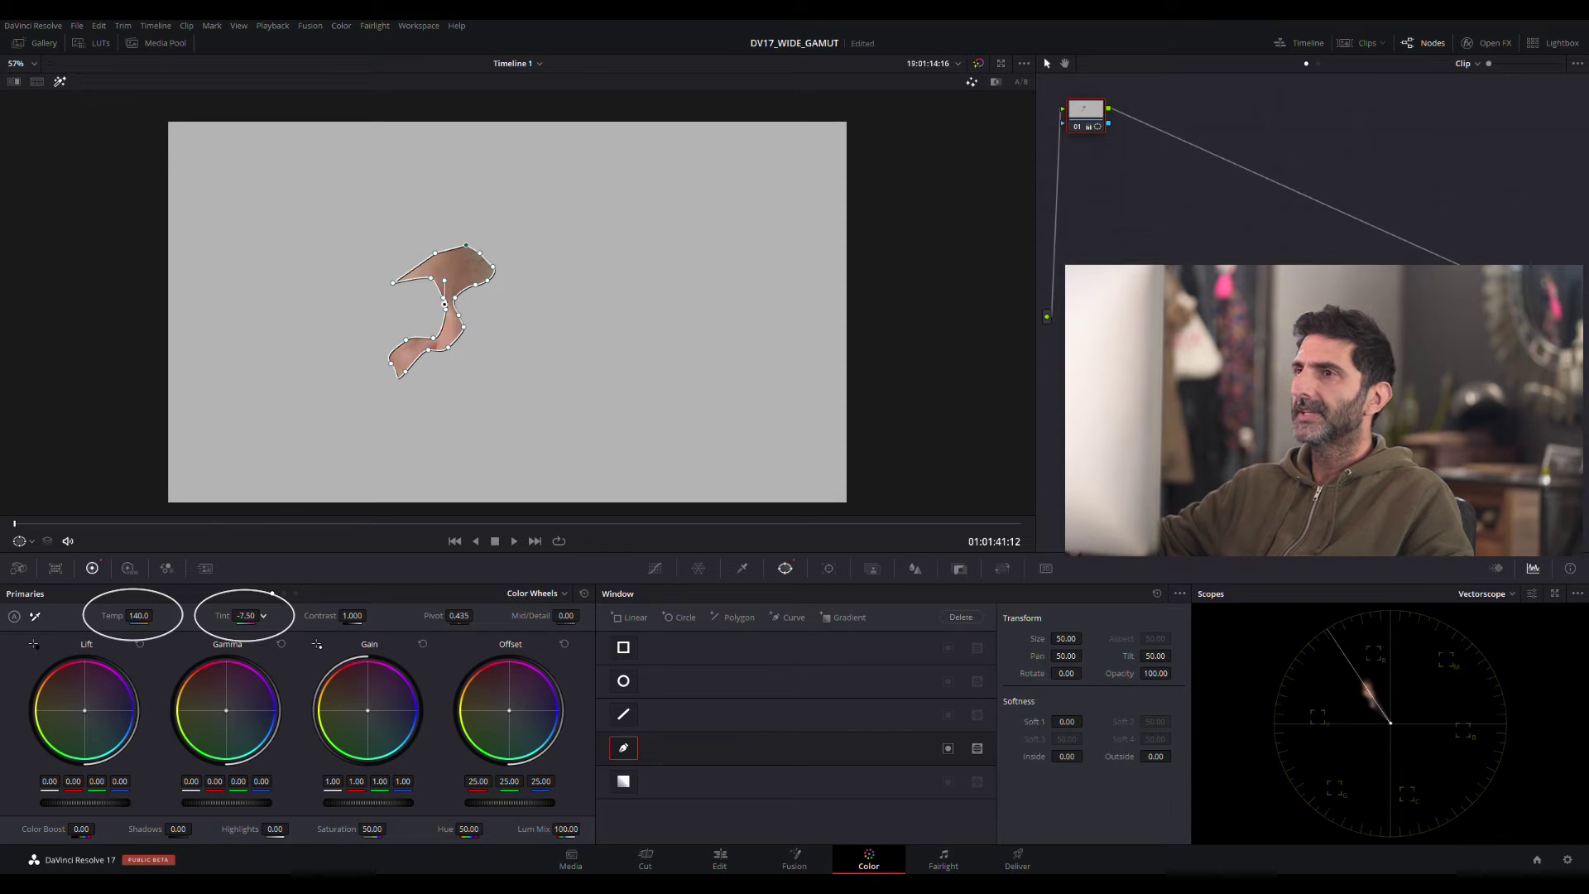
left_click_drag(252, 622, 263, 614)
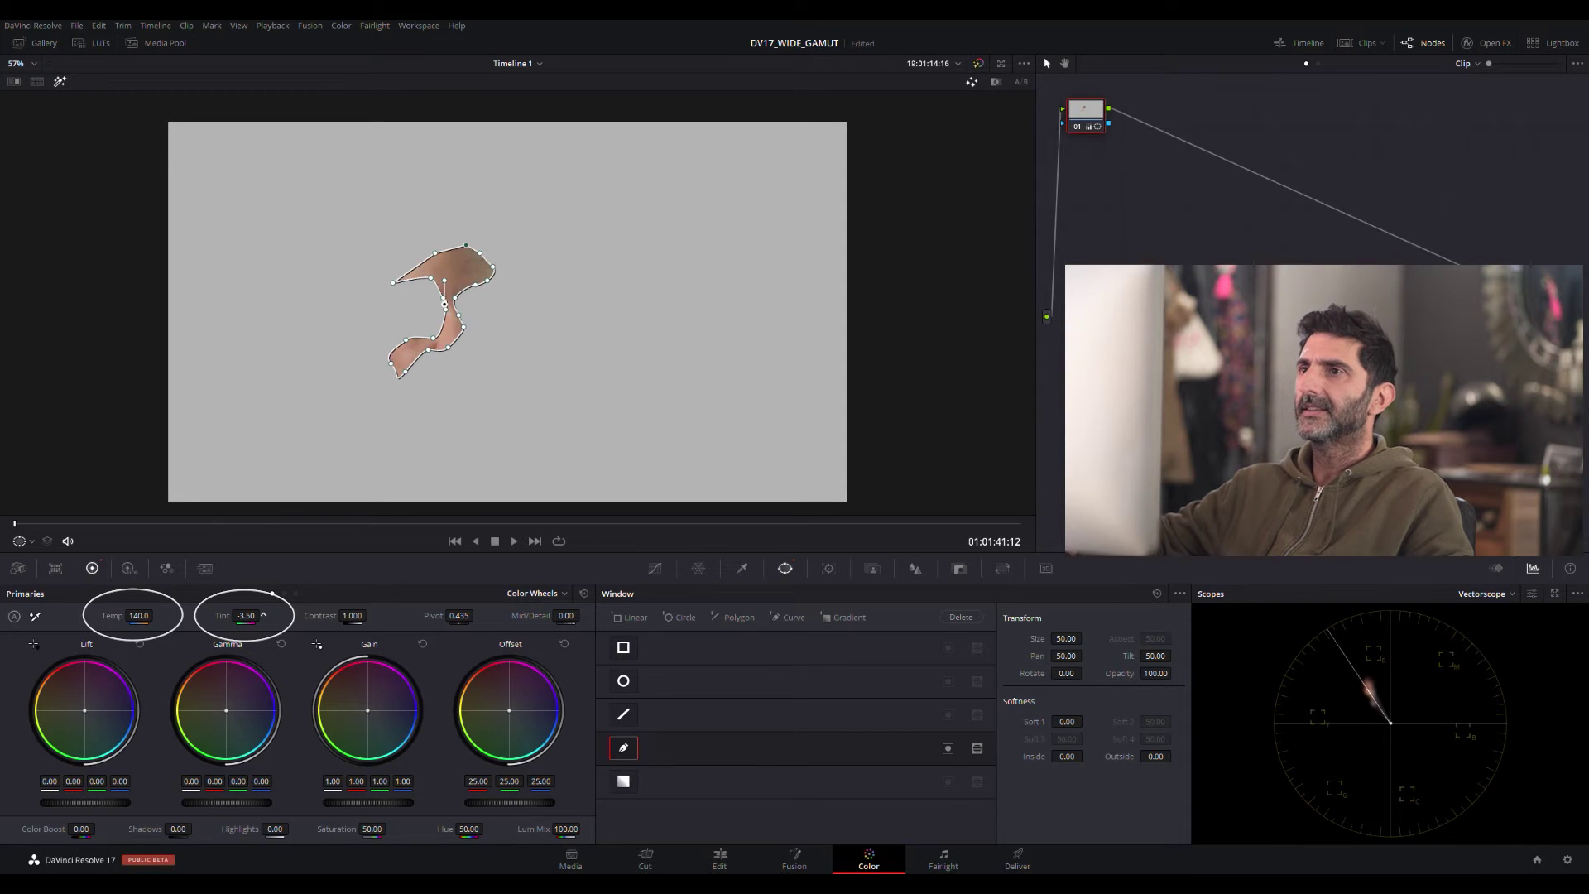
left_click(623, 748)
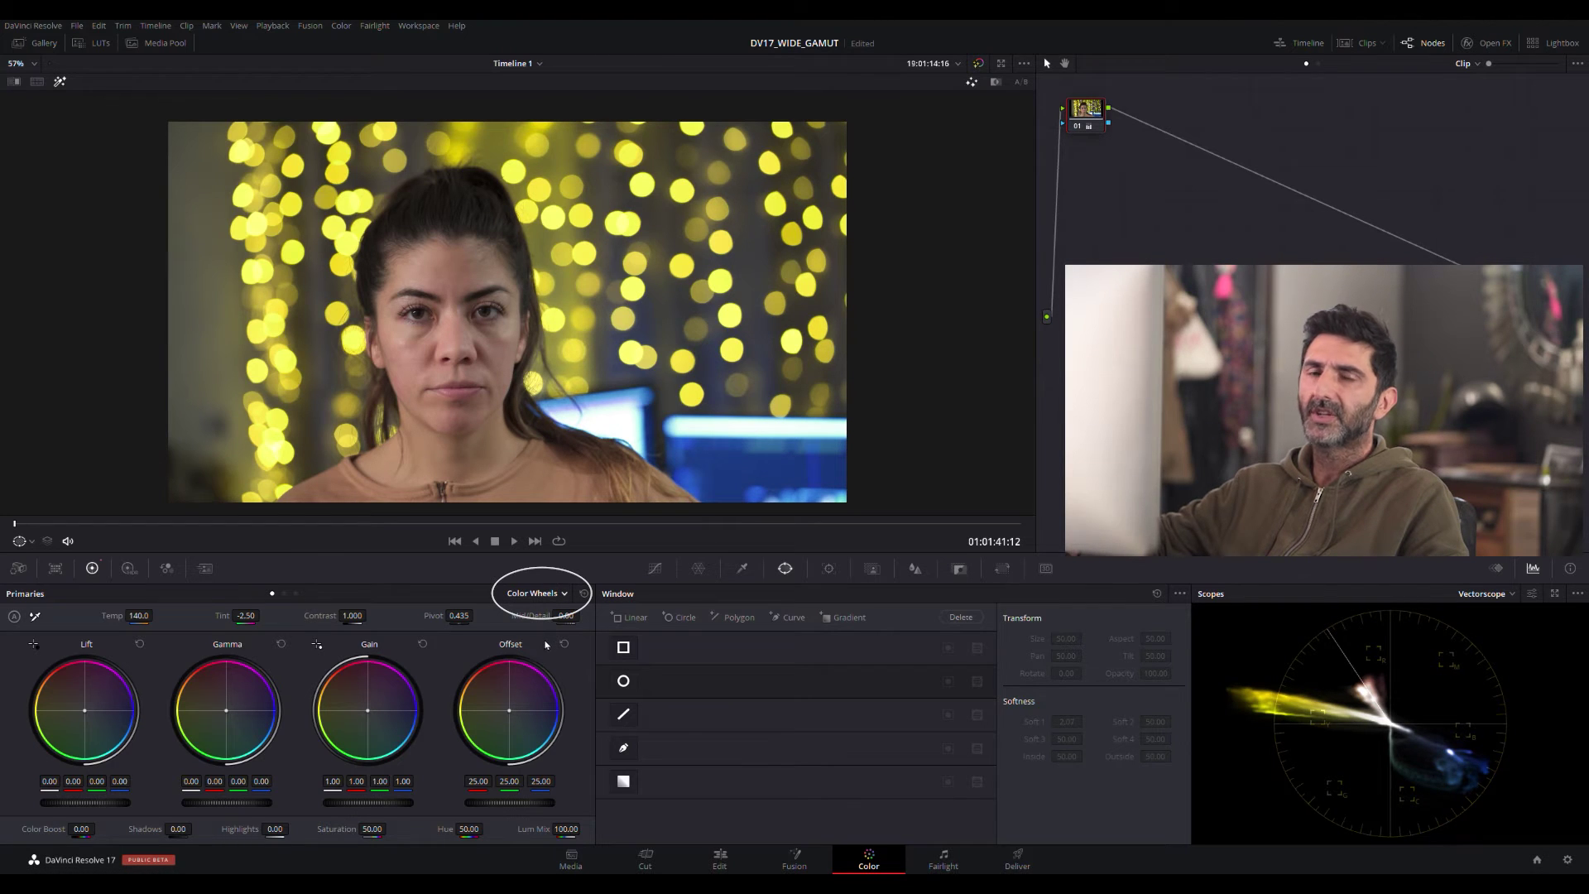
On the Log wheels nudge midtones to -0.01/0.00/-0.01, then add serial node 02.
left_click(536, 594)
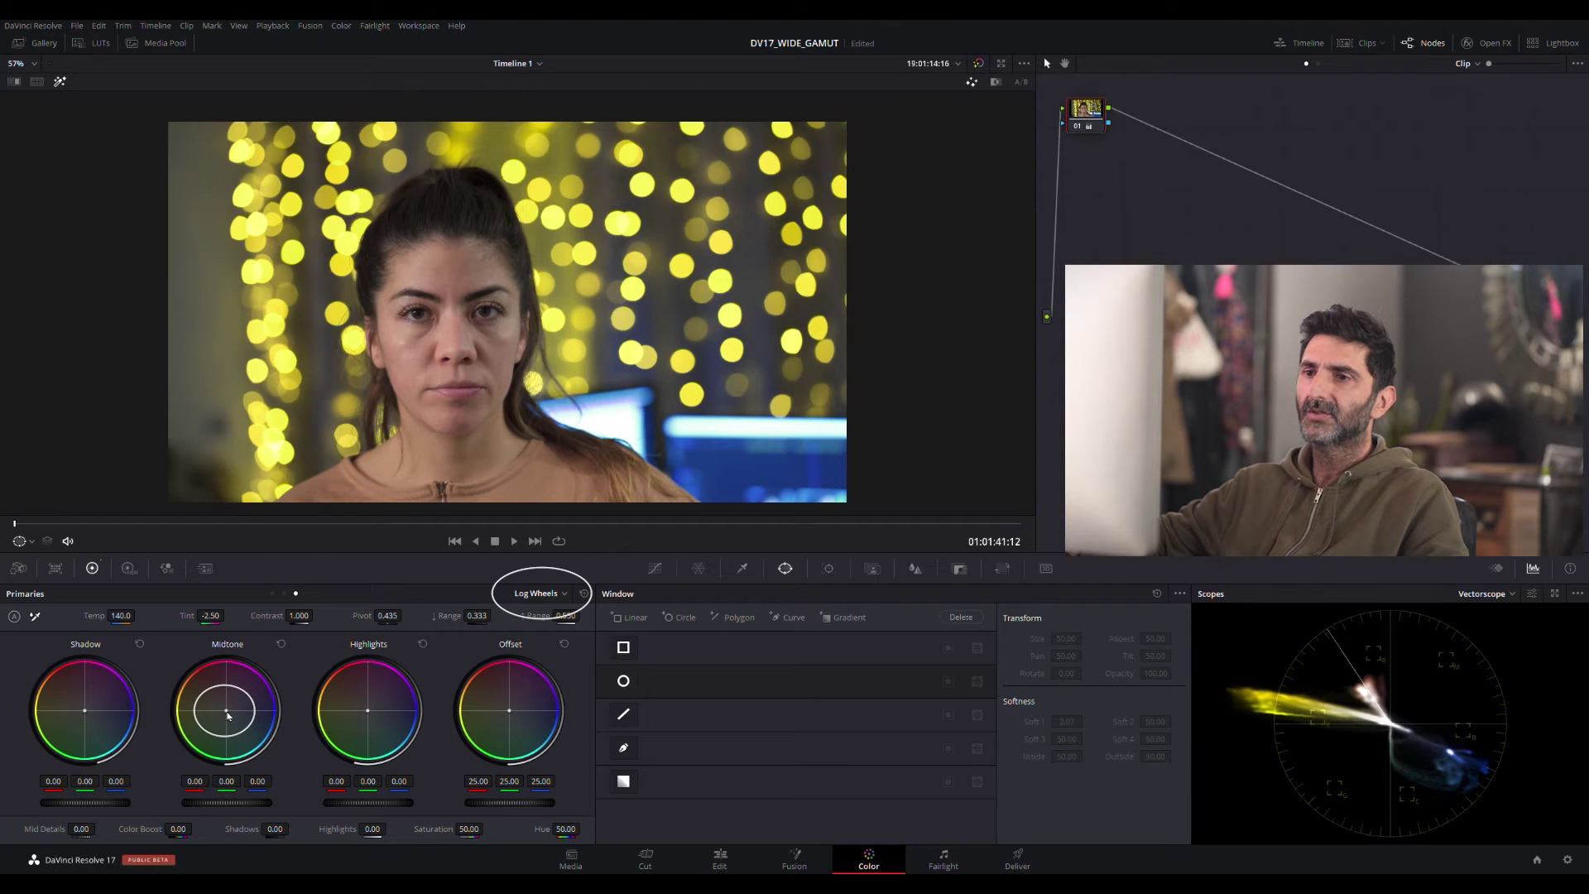
left_click_drag(225, 710, 226, 712)
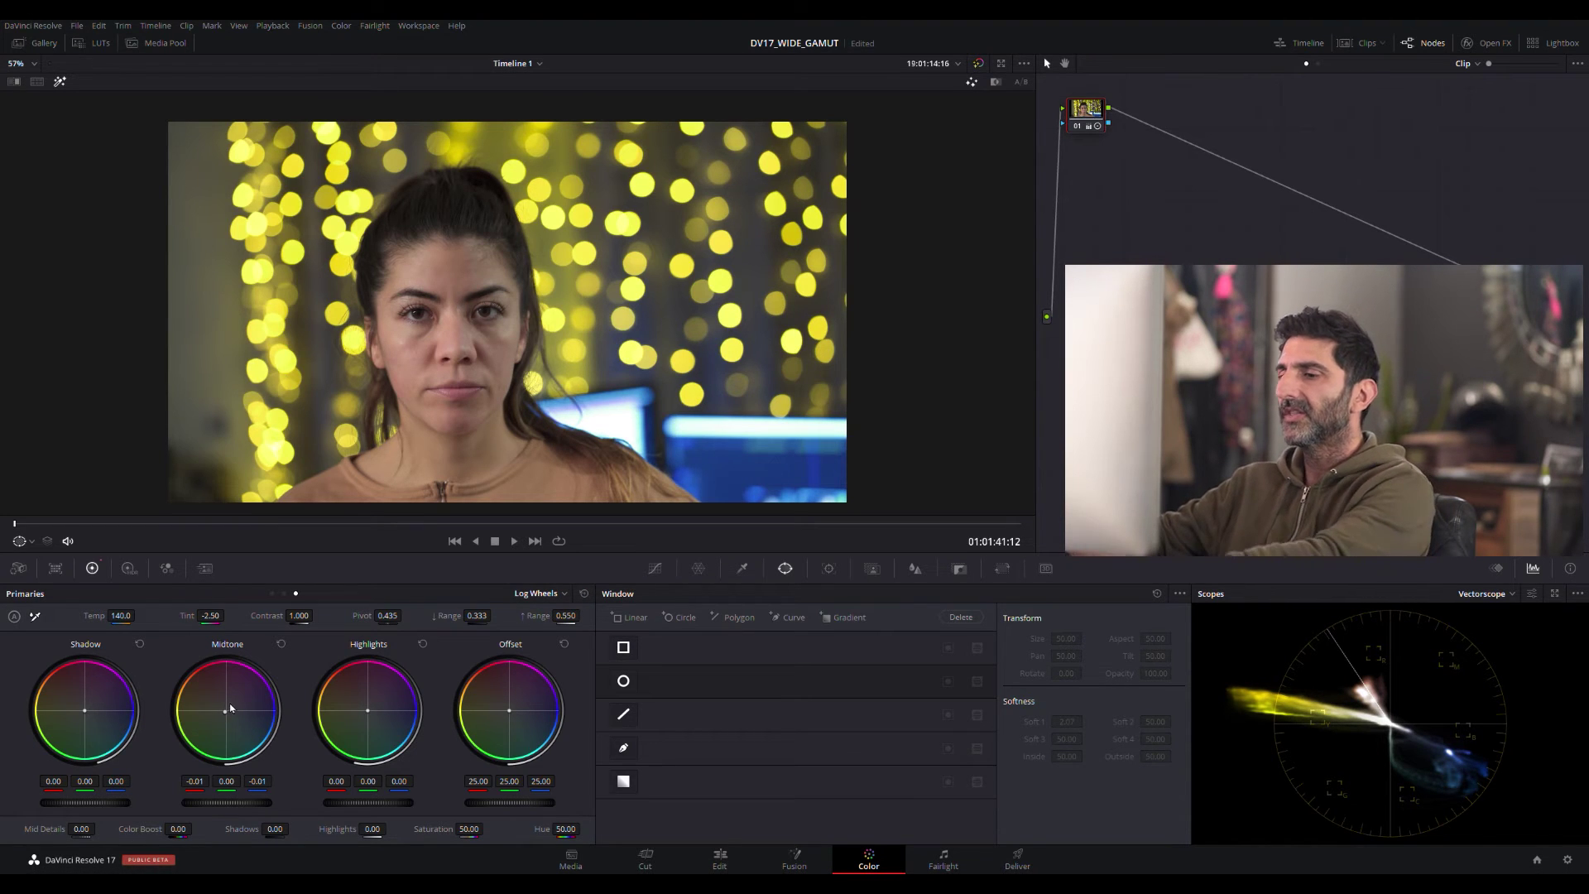
key("alt+s")
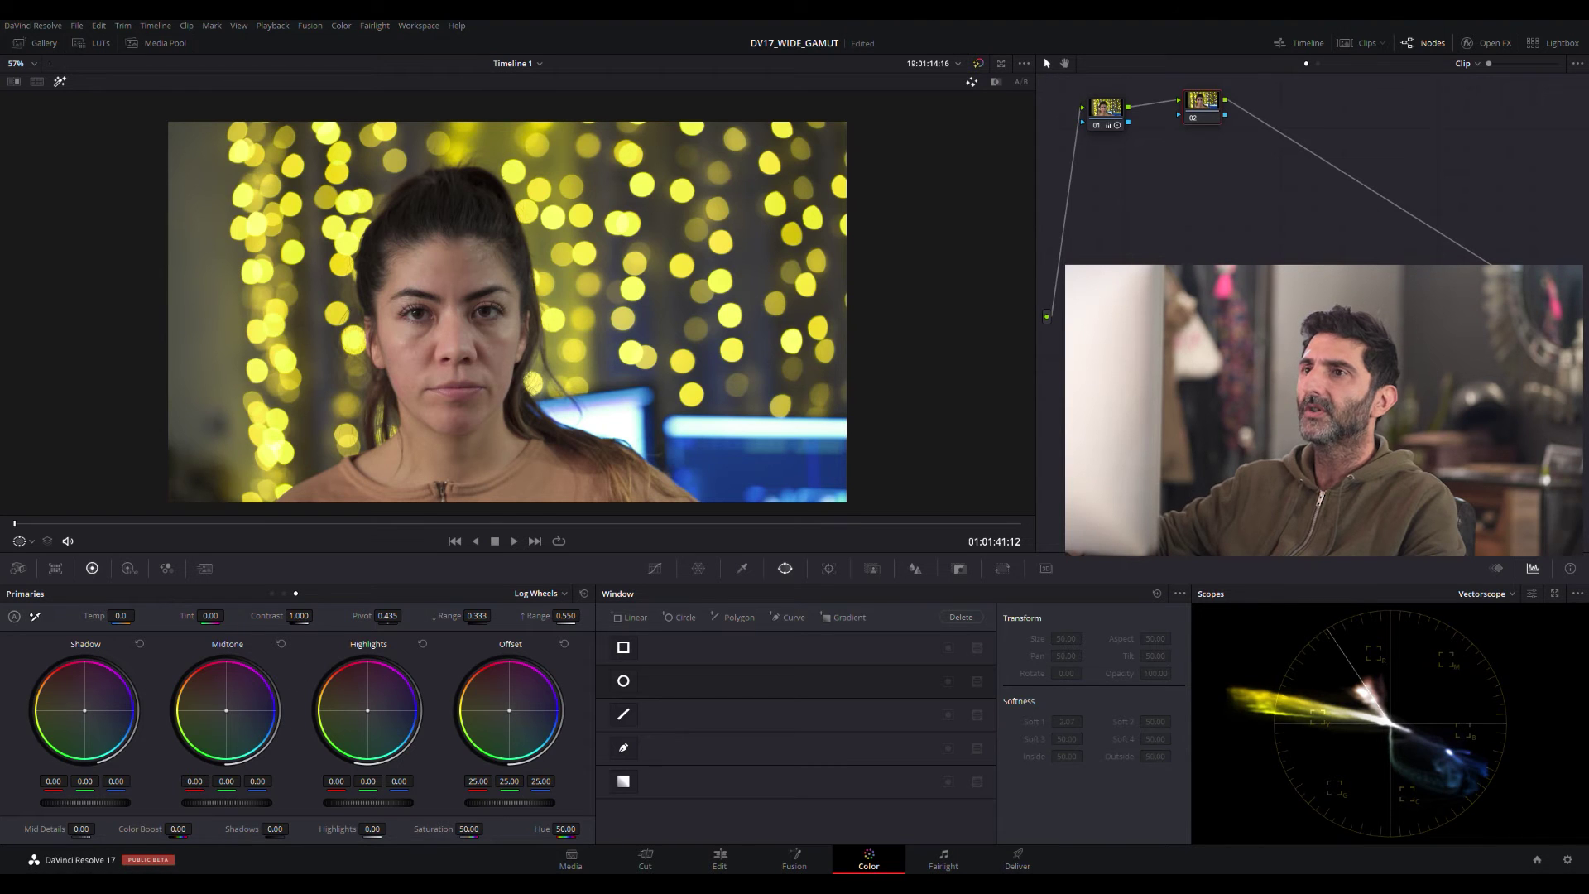
Give node 02 Contrast 1.038 and Saturation 50.60, and move it next to node 01.
left_click_drag(298, 614, 317, 614)
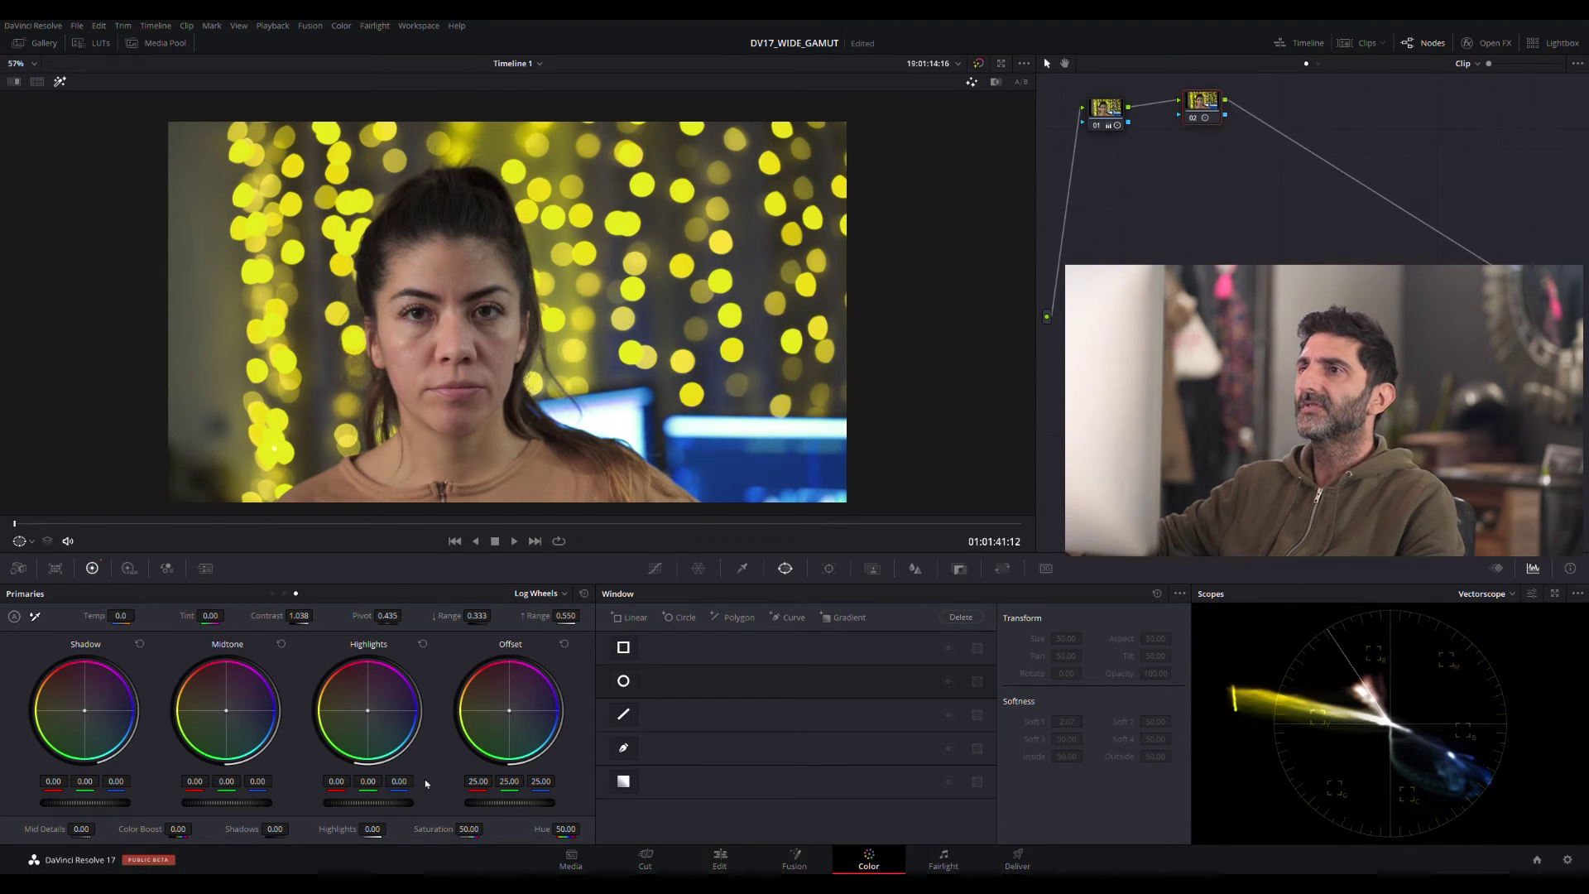
left_click_drag(487, 827, 496, 827)
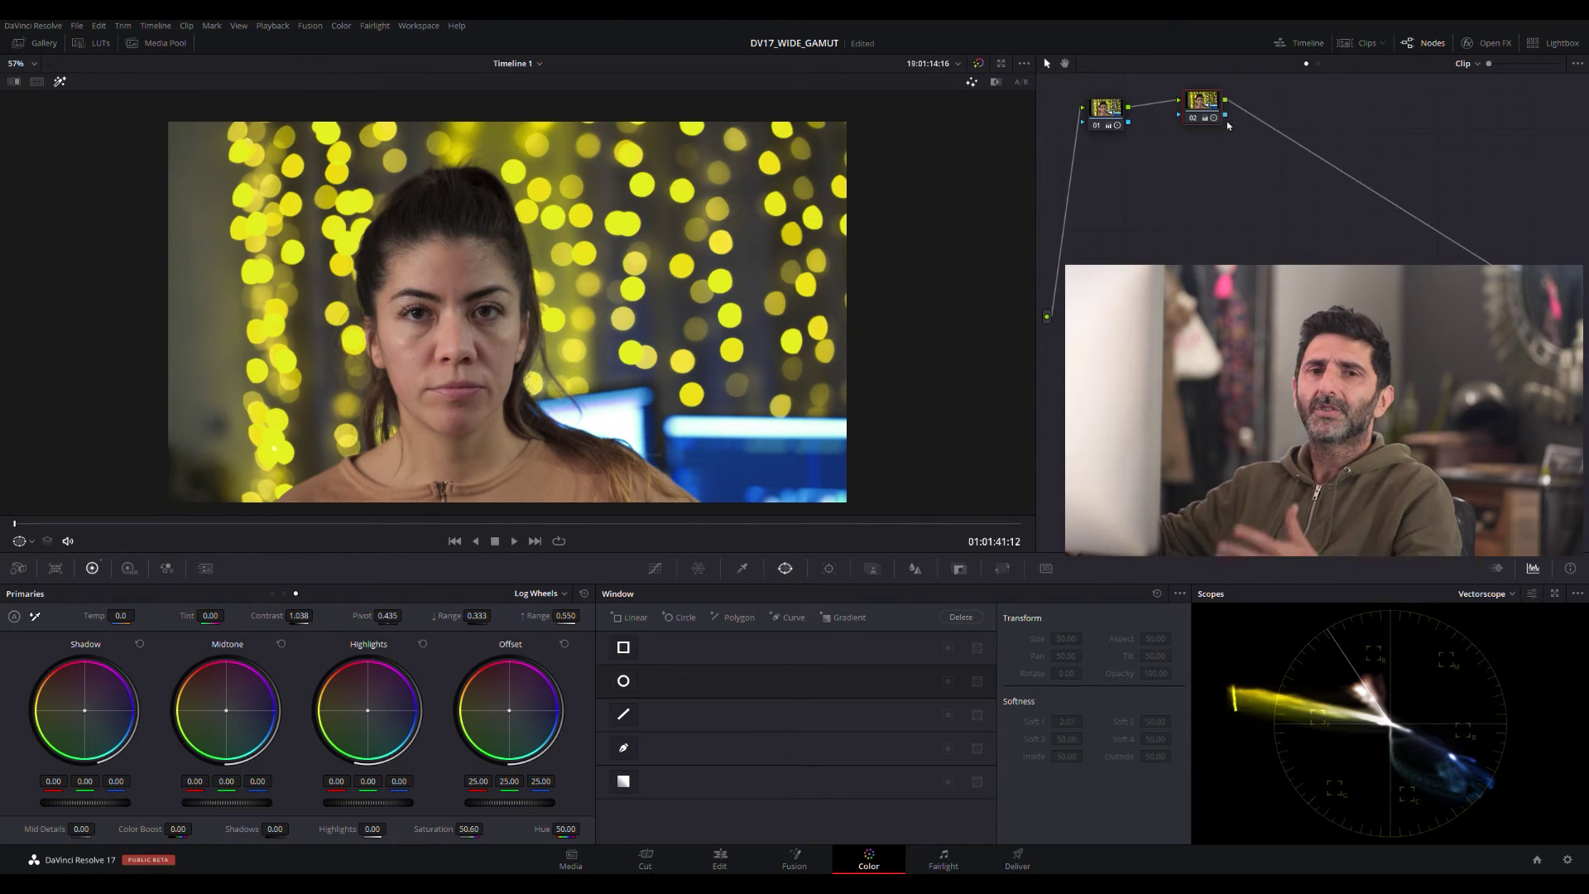
left_click_drag(1213, 117, 1173, 128)
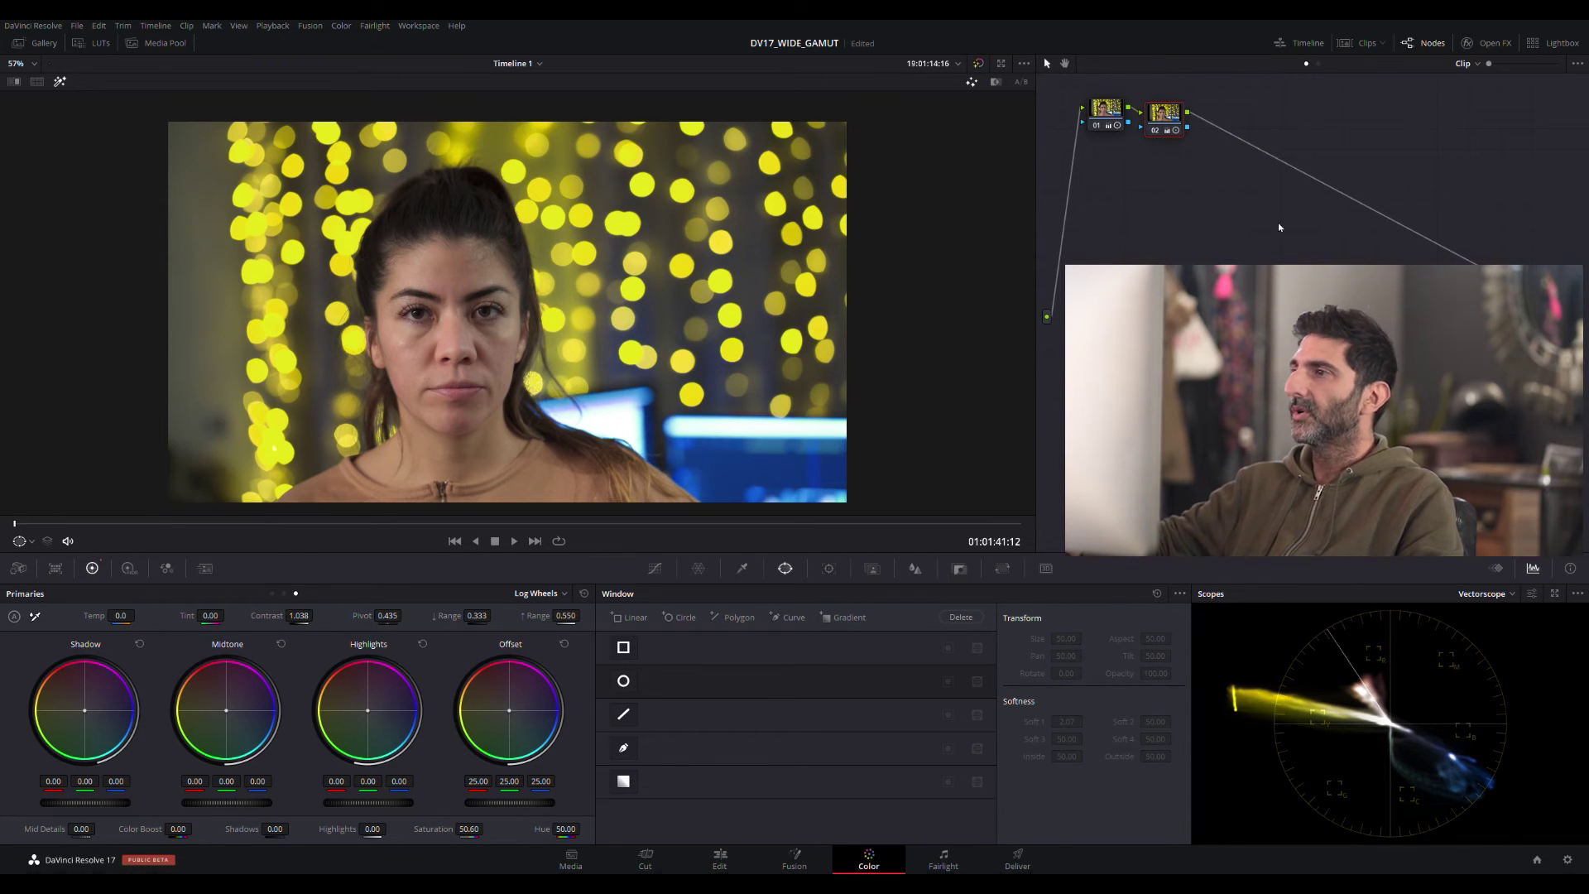
Switch to clip 05 of the young man and move its node 01 up and left.
left_click(1363, 44)
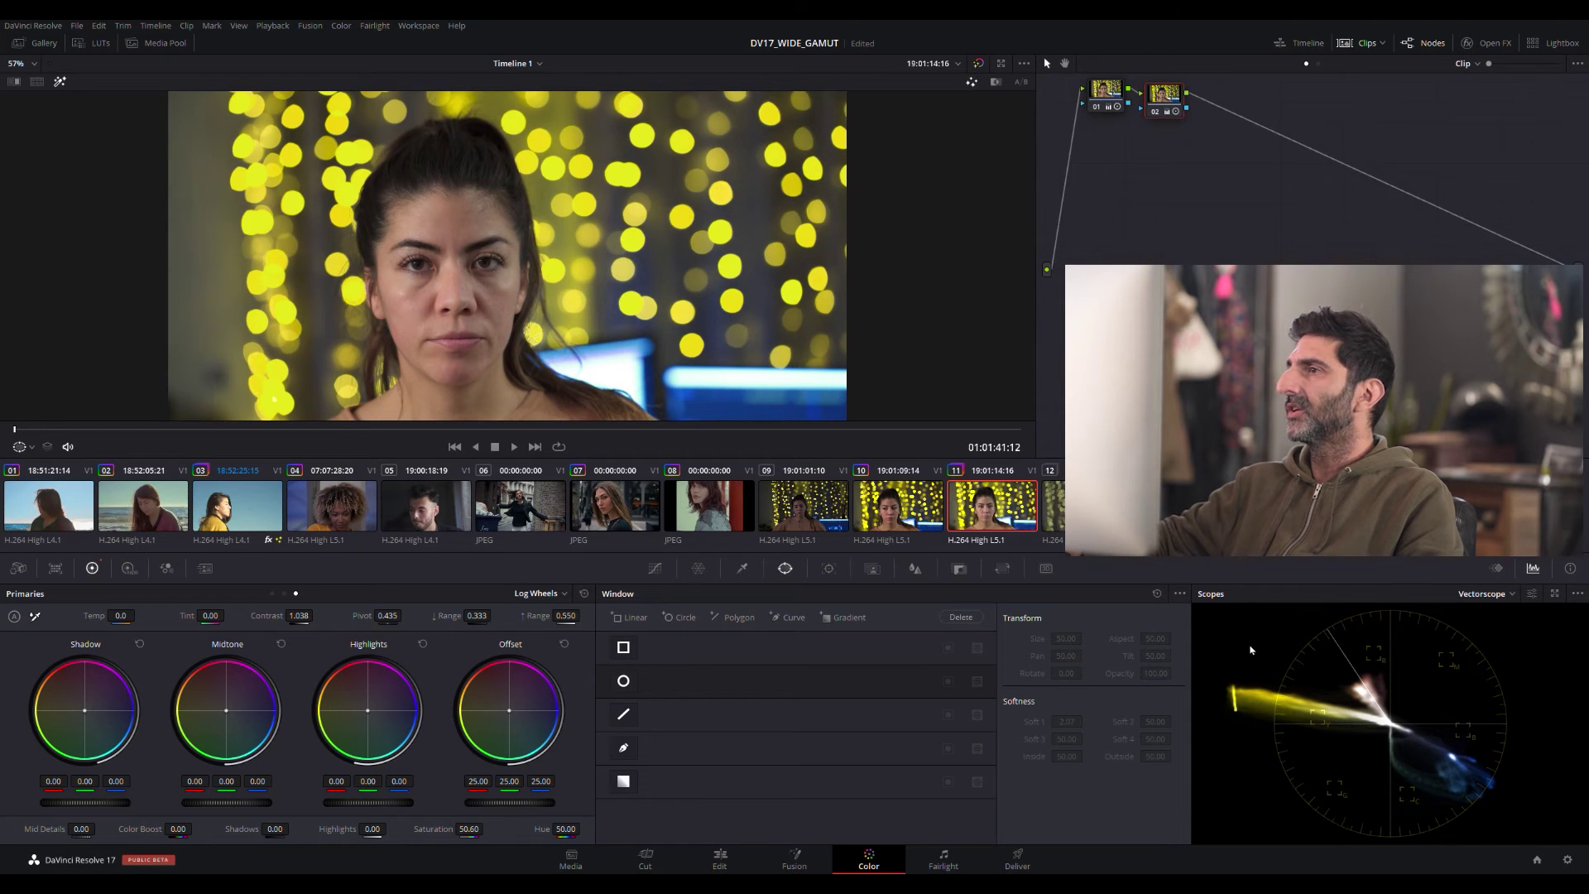
left_click(425, 504)
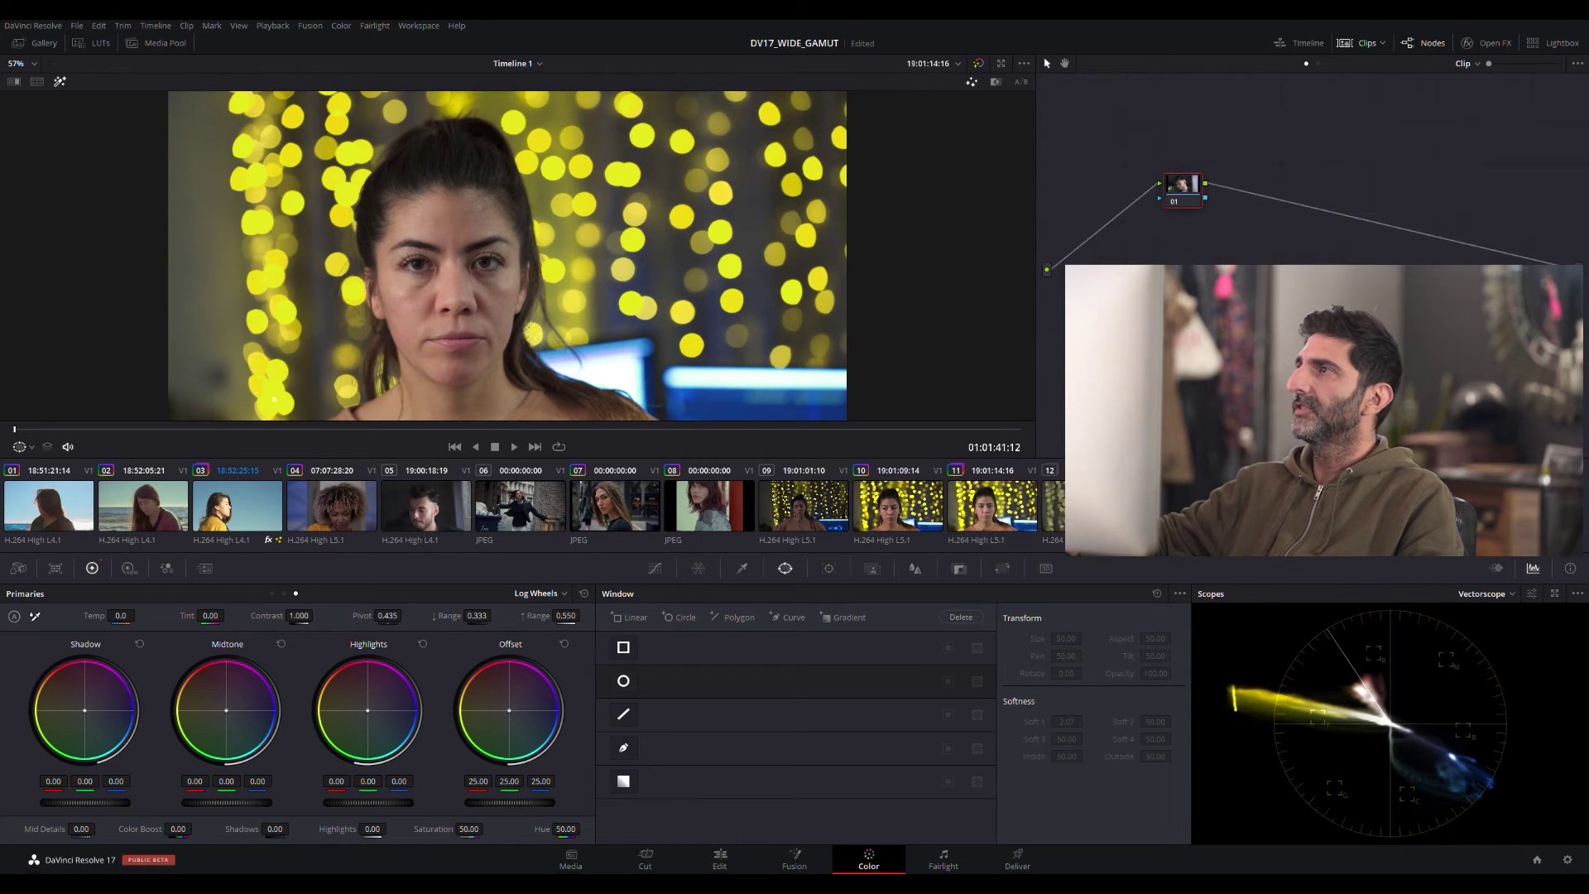
left_click(1363, 45)
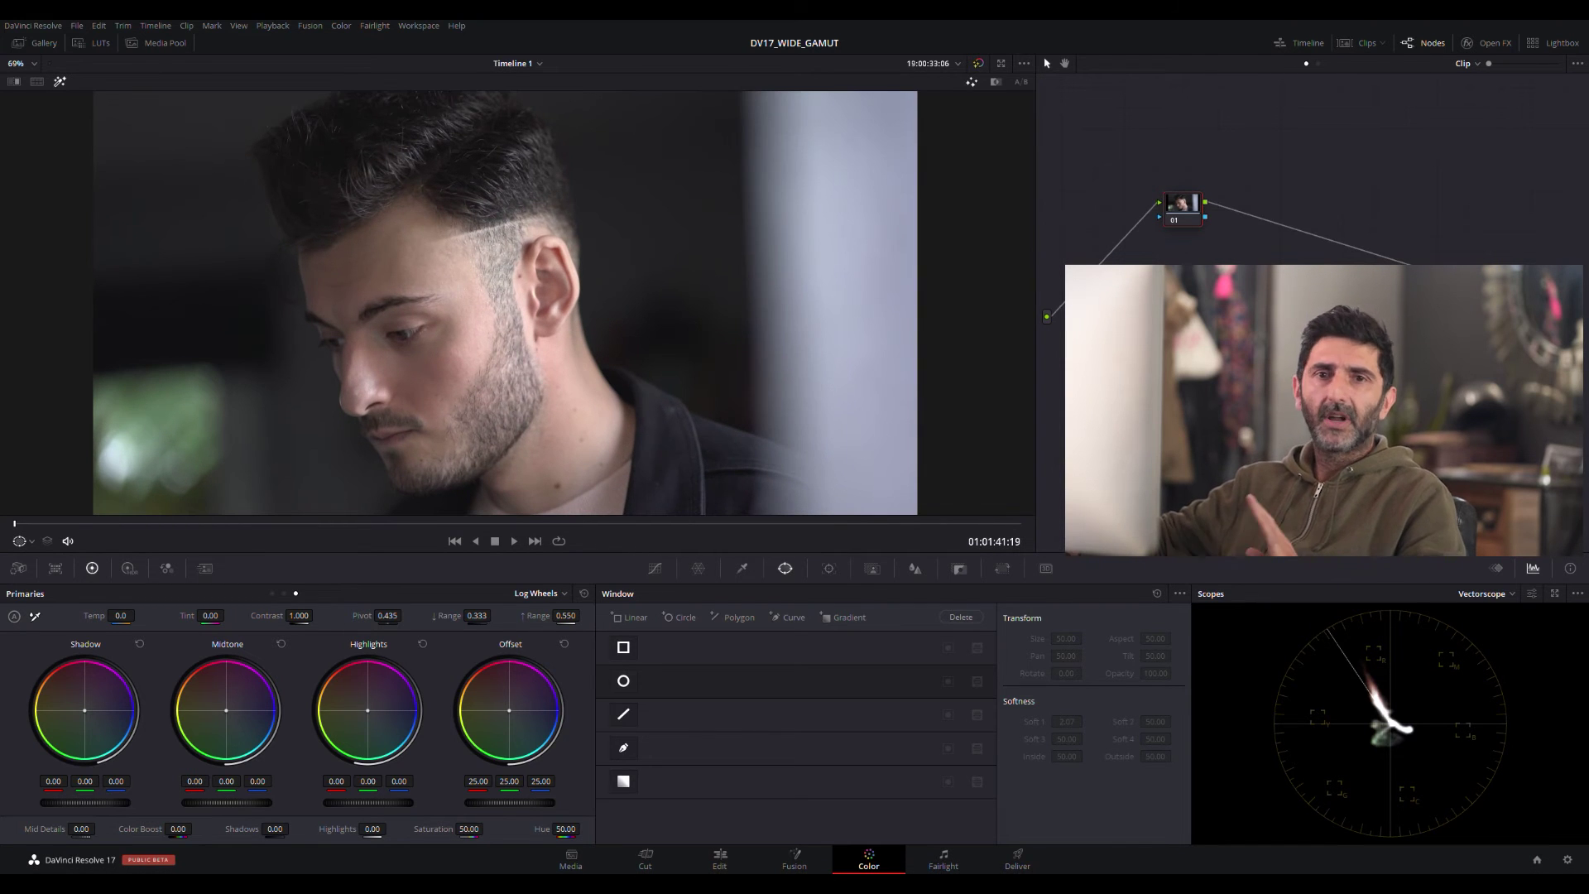
left_click_drag(1185, 216, 1117, 176)
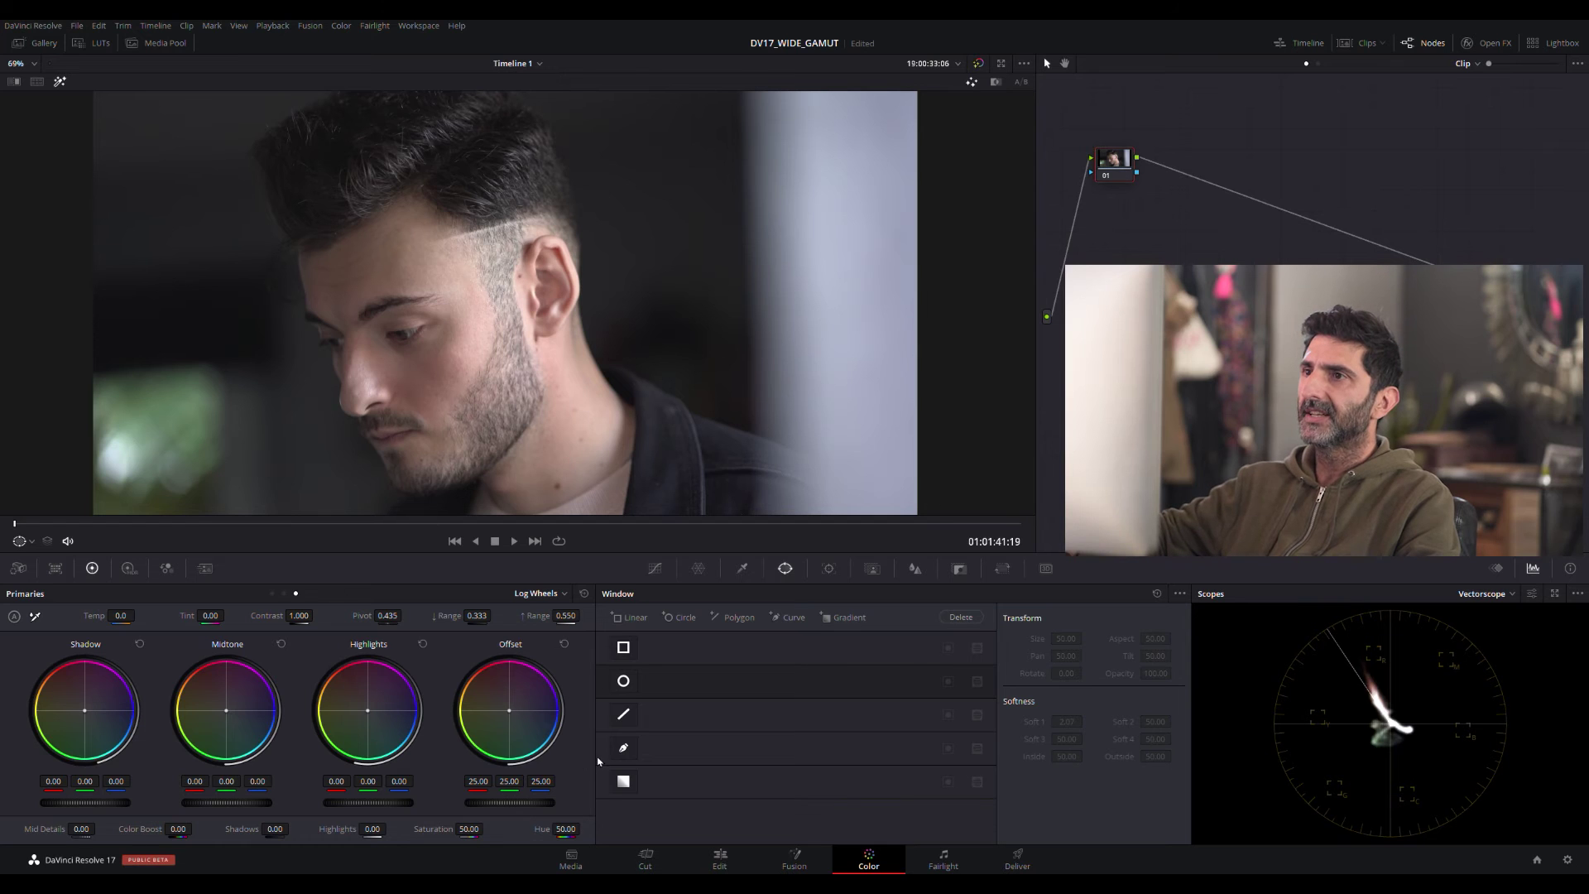
Start a Curve window mask with points along the young man's jawline.
left_click(623, 747)
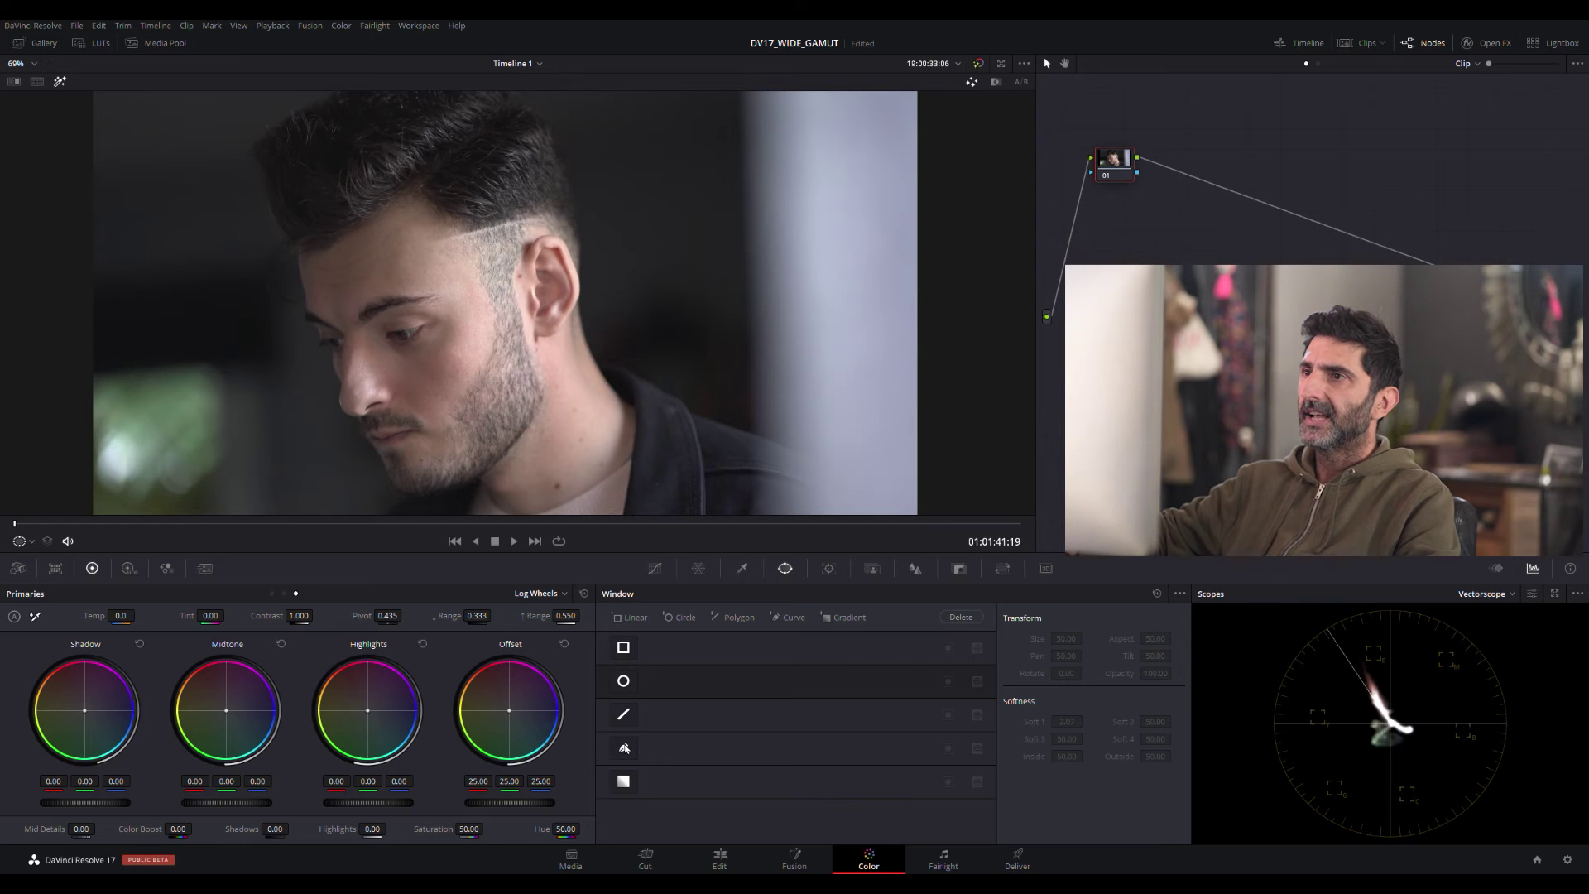
left_click(535, 345)
left_click(537, 441)
left_click(499, 491)
left_click(551, 490)
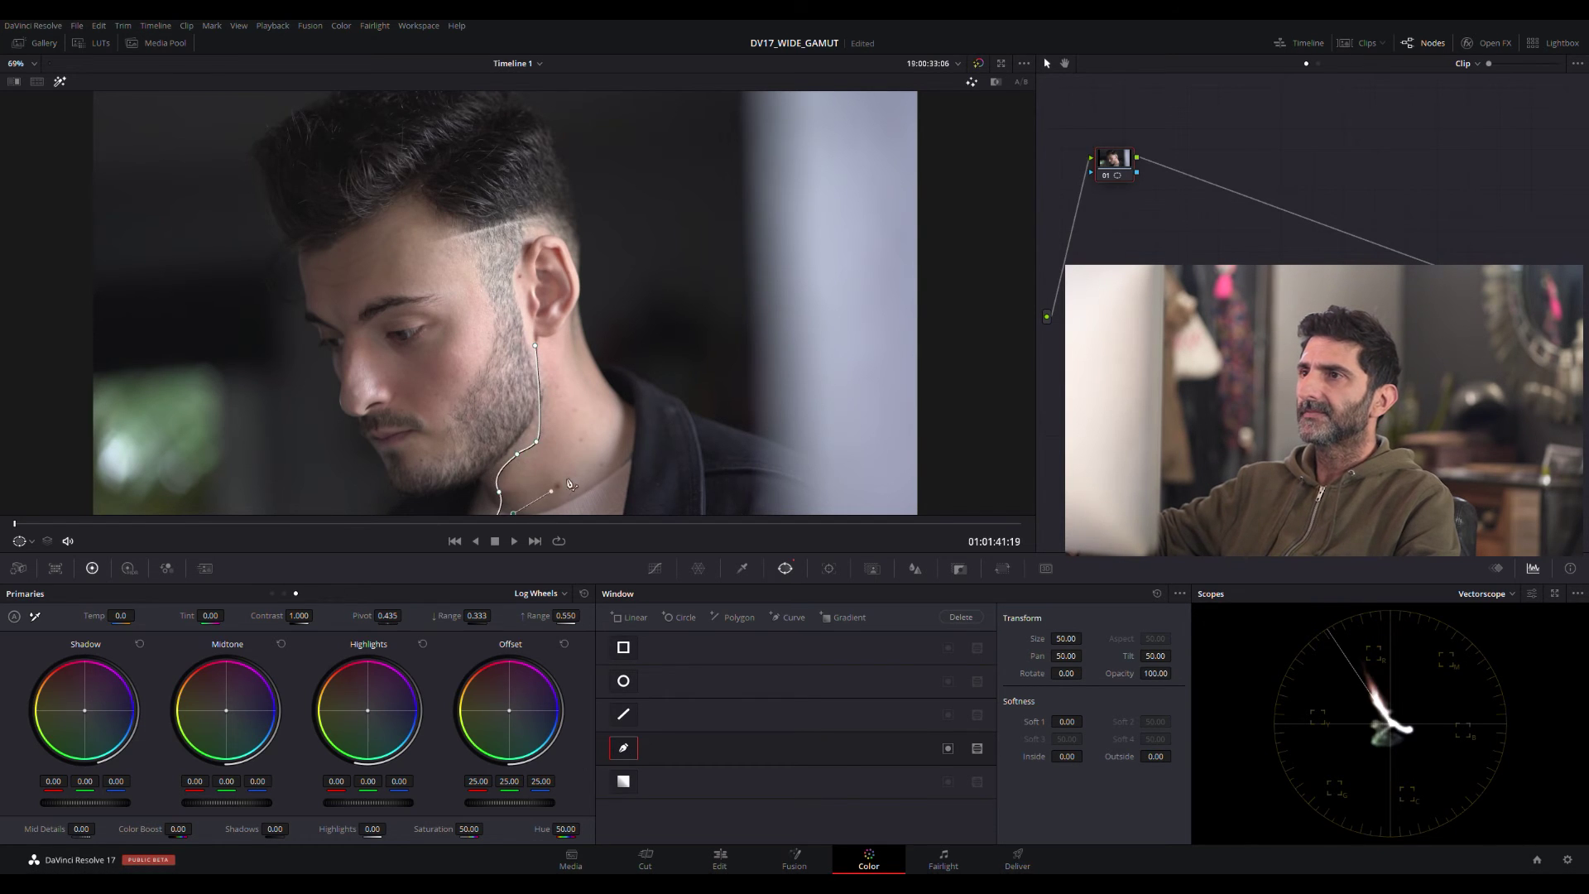
Extend the mask up the neck, close the outline, then delete the neck mask.
left_click(573, 469)
left_click(599, 441)
left_click(597, 404)
left_click(588, 372)
left_click(576, 345)
left_click(554, 340)
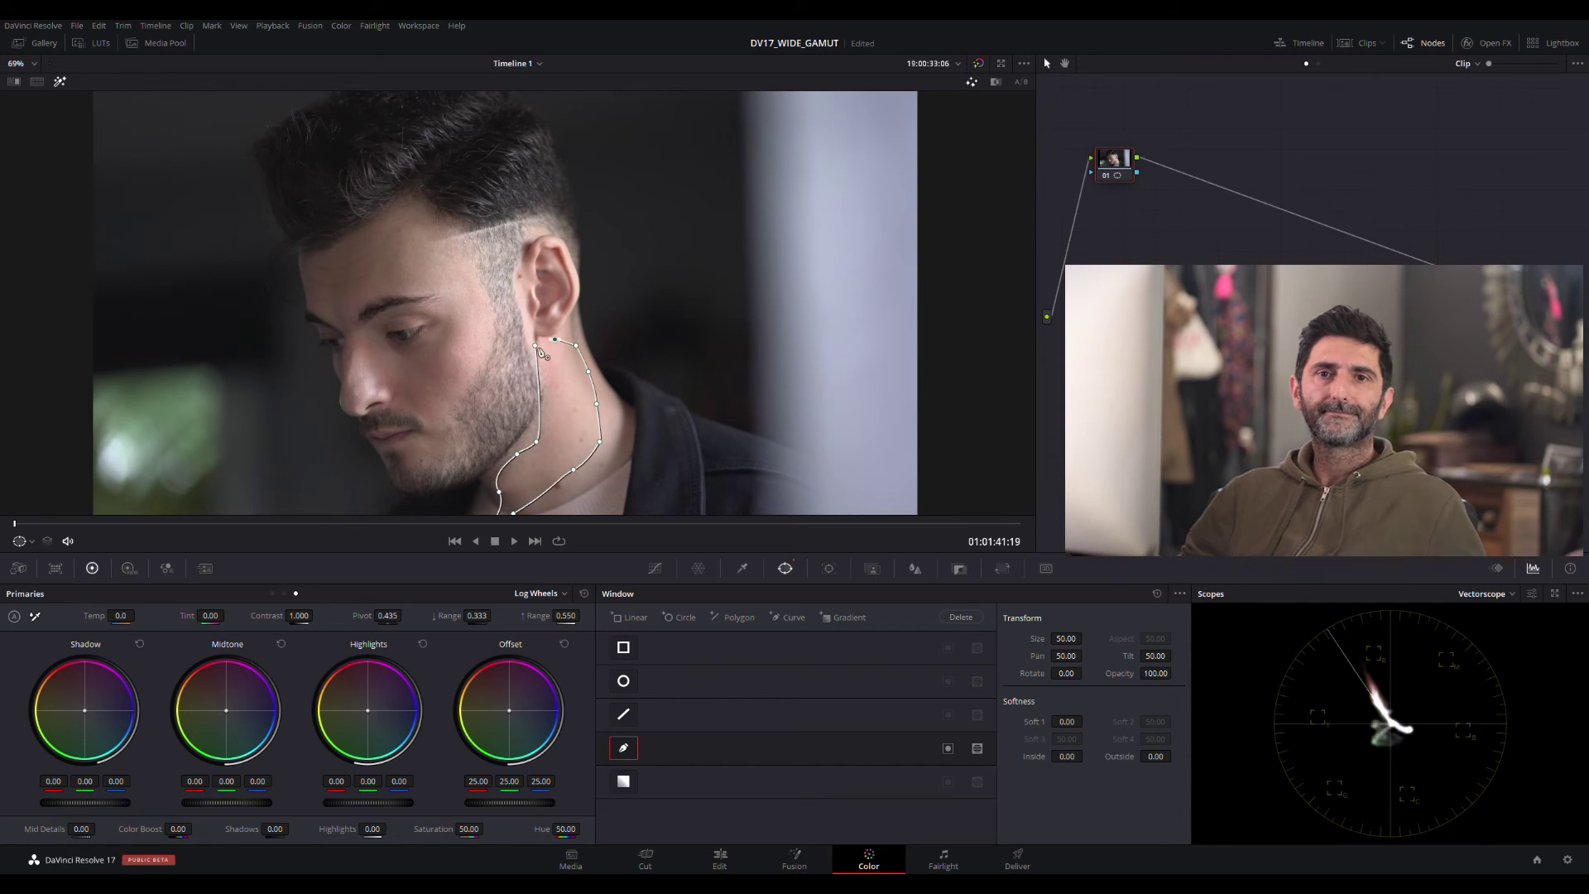
left_click(537, 346)
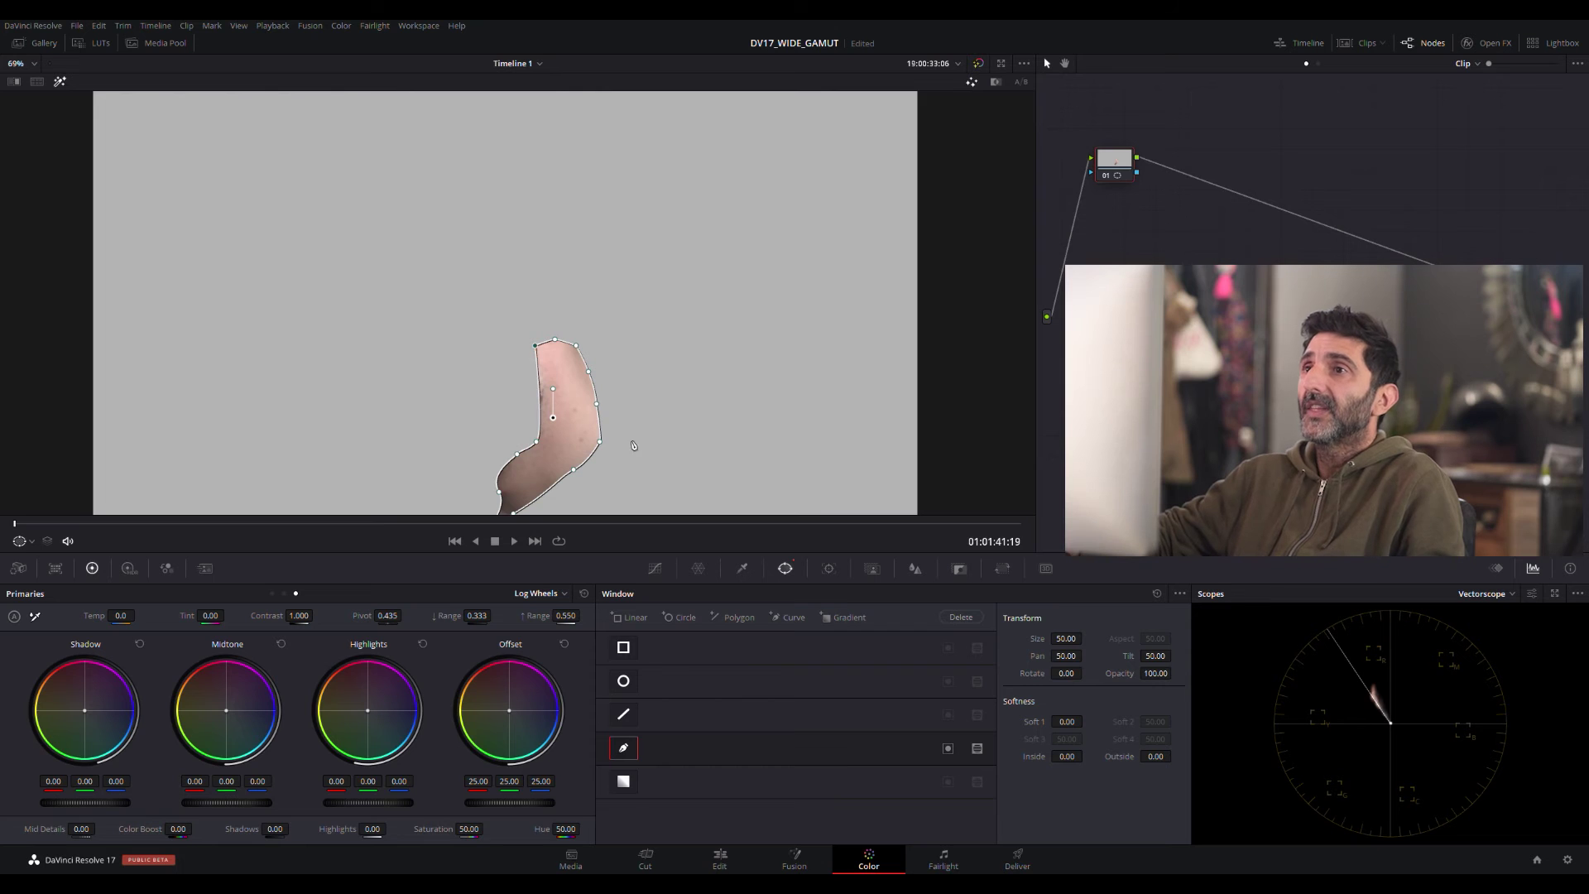
key("Delete")
scroll(594, 390, "down", 2)
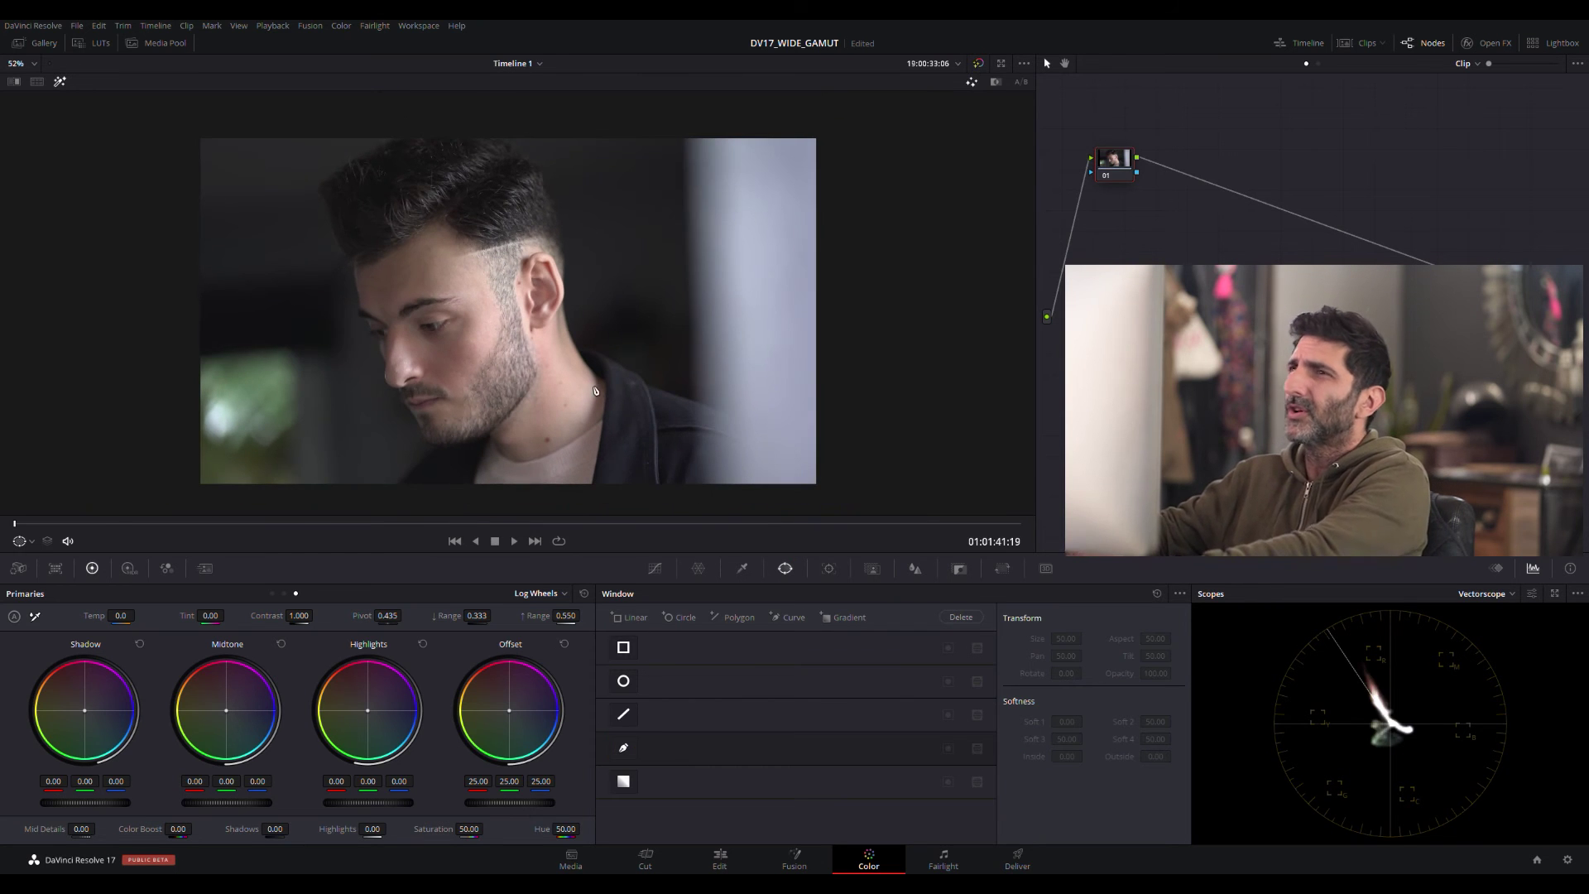
Add a serial node after node 01 with Alt+S.
key("alt+s")
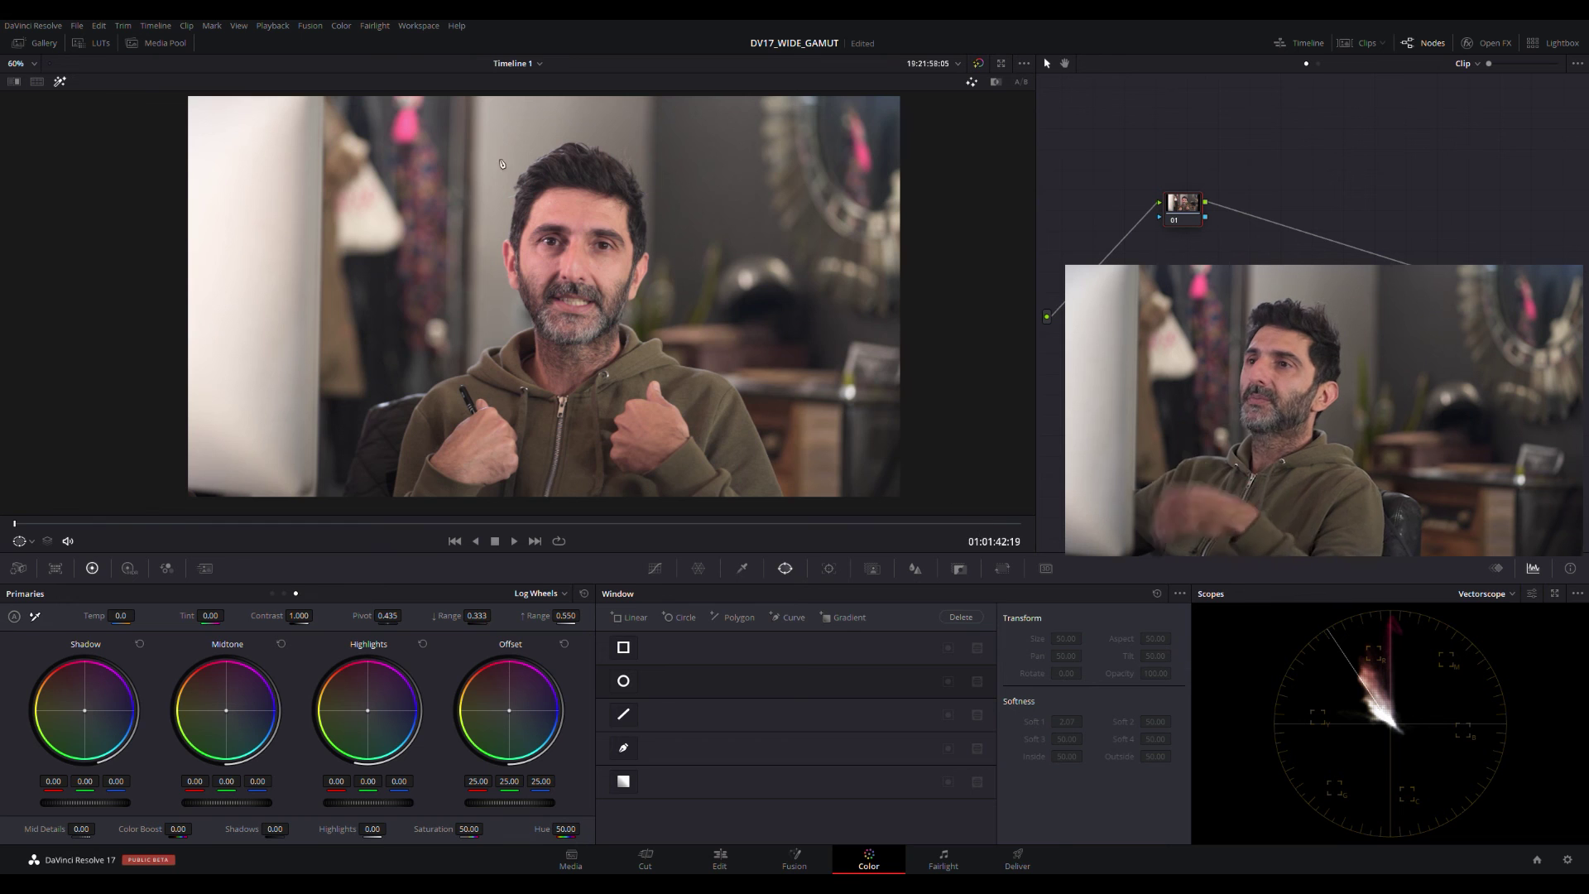
Zoom the viewer, then add and remove a serial node 02, keeping only node 01.
scroll(662, 255, "up", 3)
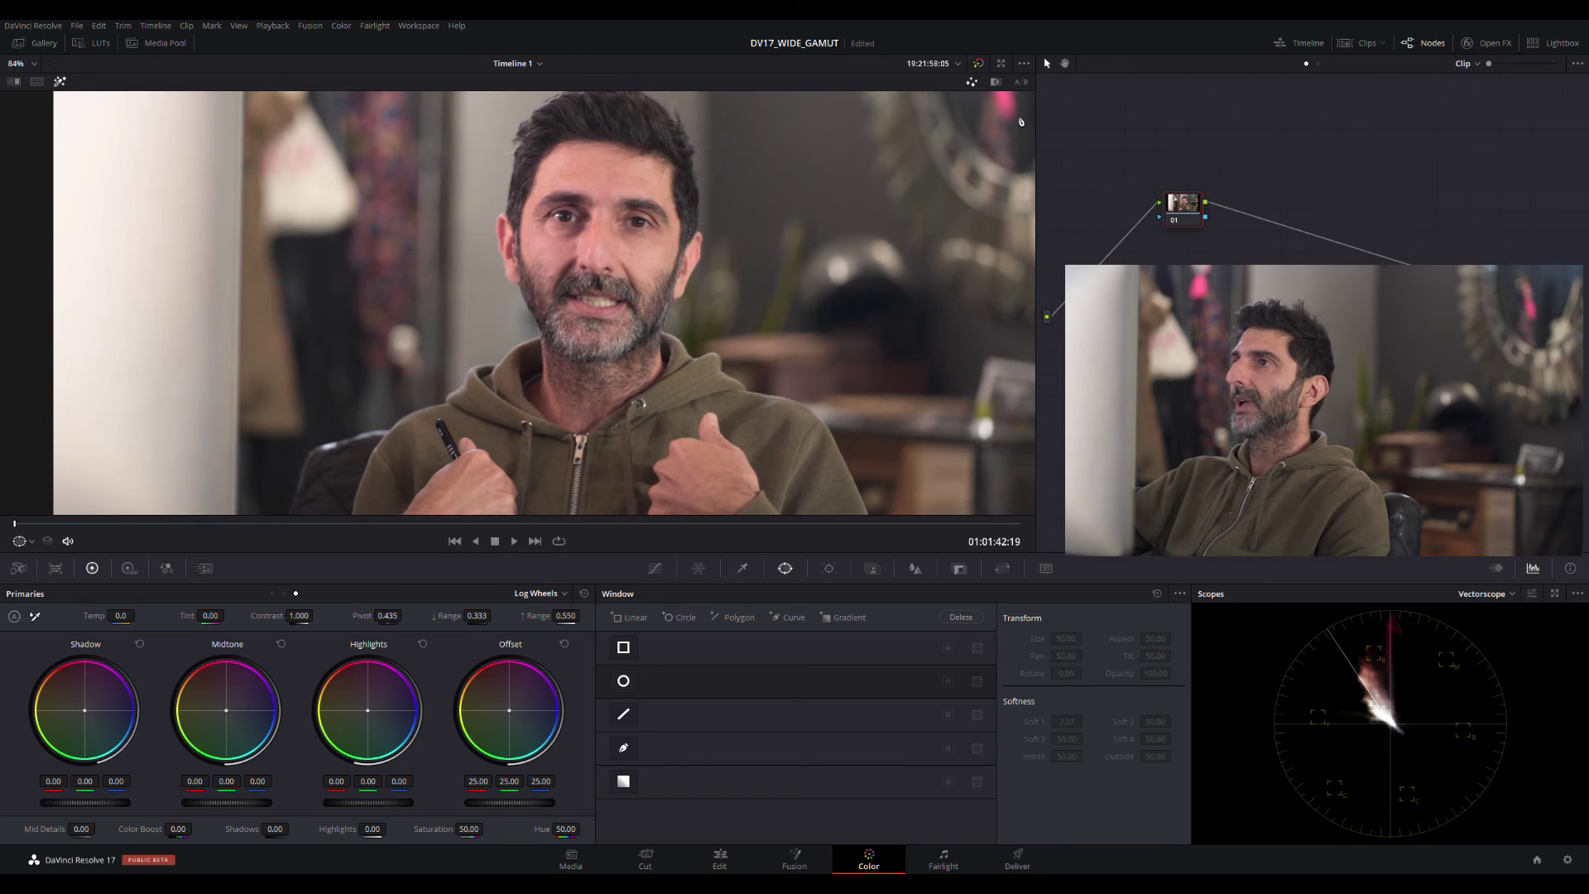
scroll(847, 263, "down", 1)
scroll(541, 348, "up", 3)
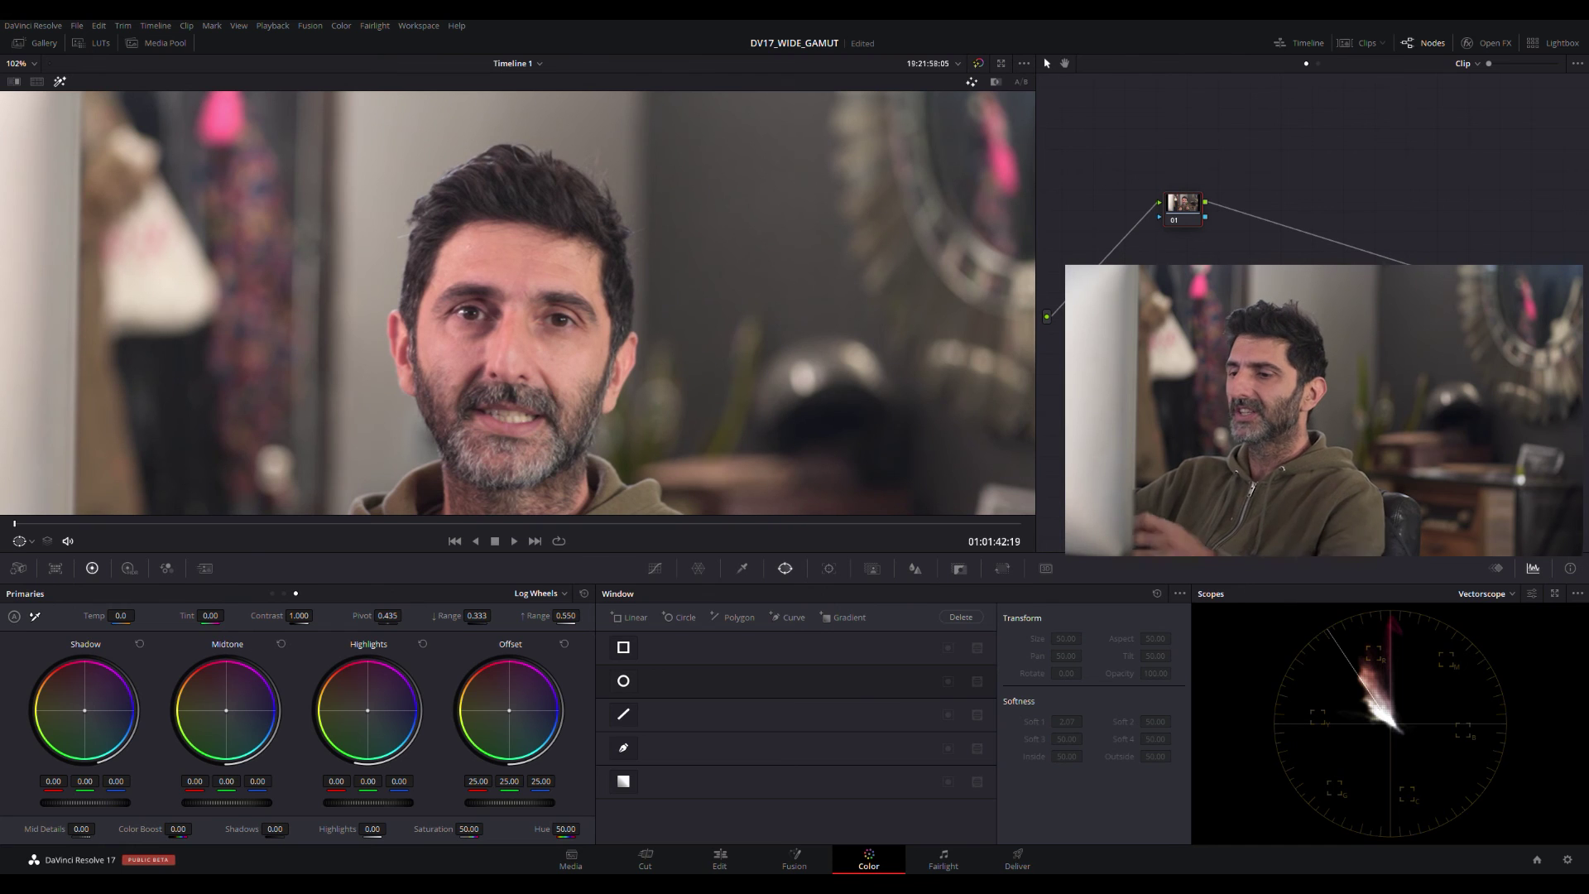
key("alt+s")
key("Delete")
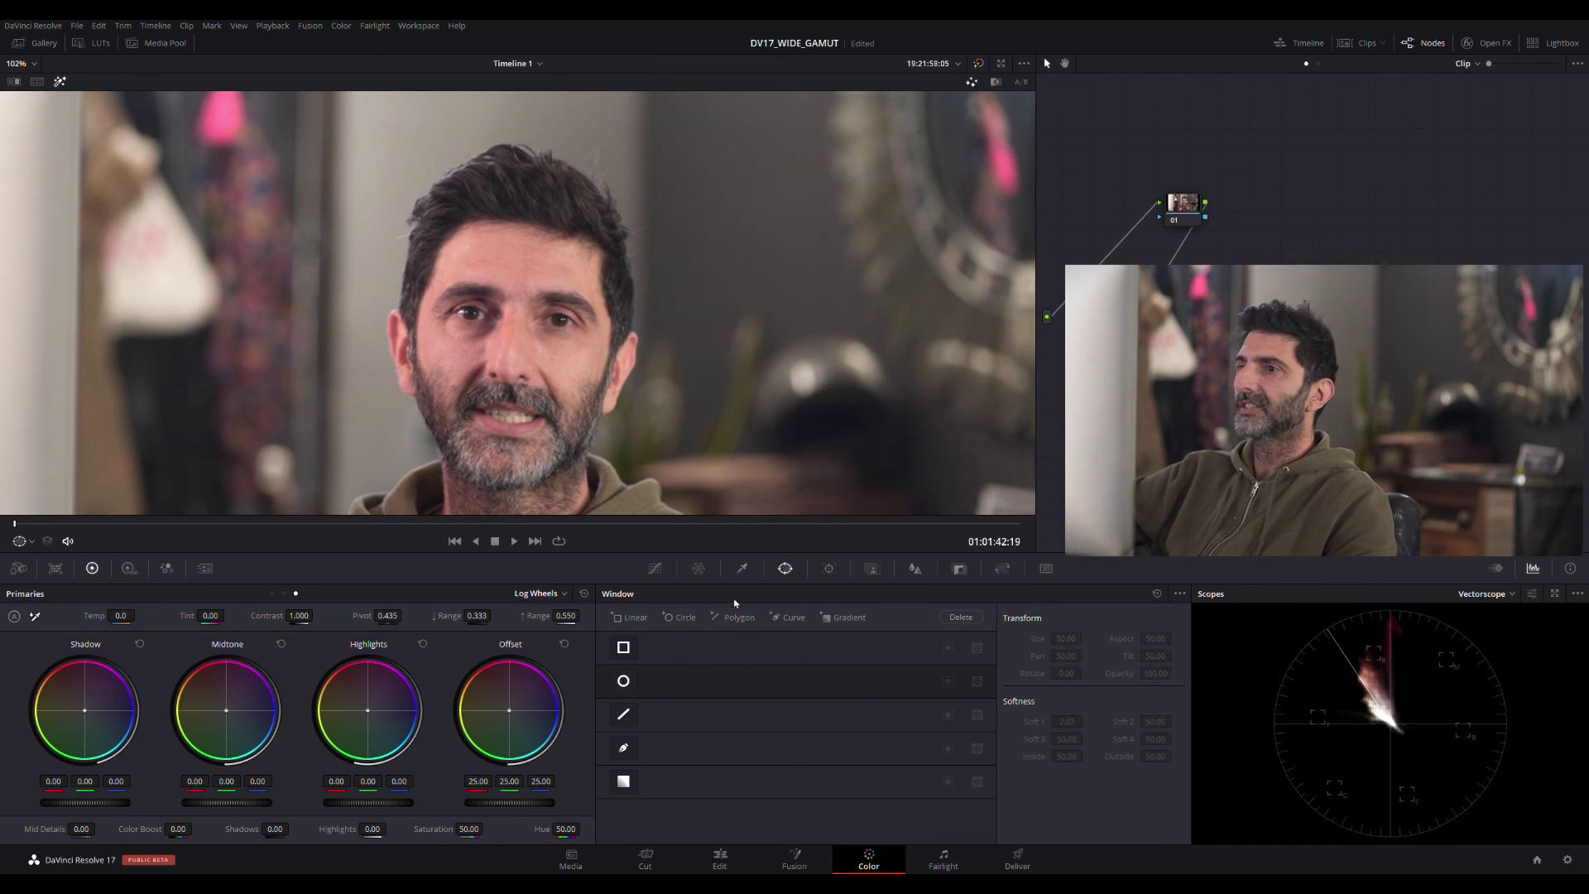
Start a Curve window mask with points across the forehead and down the nose to the cheek.
left_click(623, 748)
left_click(488, 228)
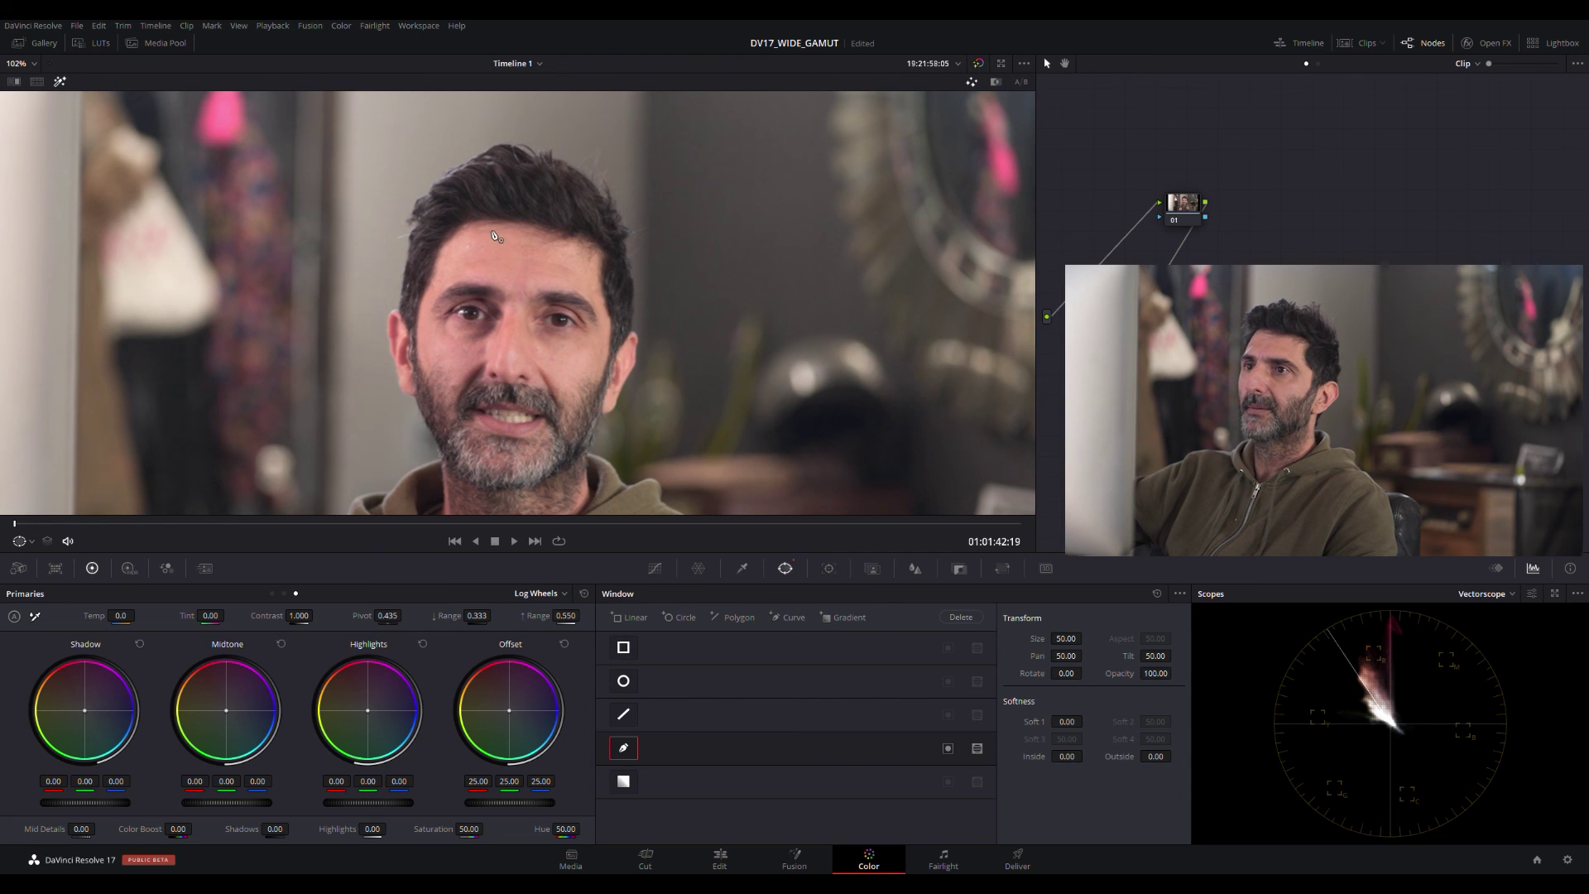
left_click(447, 262)
left_click(465, 274)
left_click(503, 273)
left_click(501, 310)
left_click(454, 361)
left_click(490, 357)
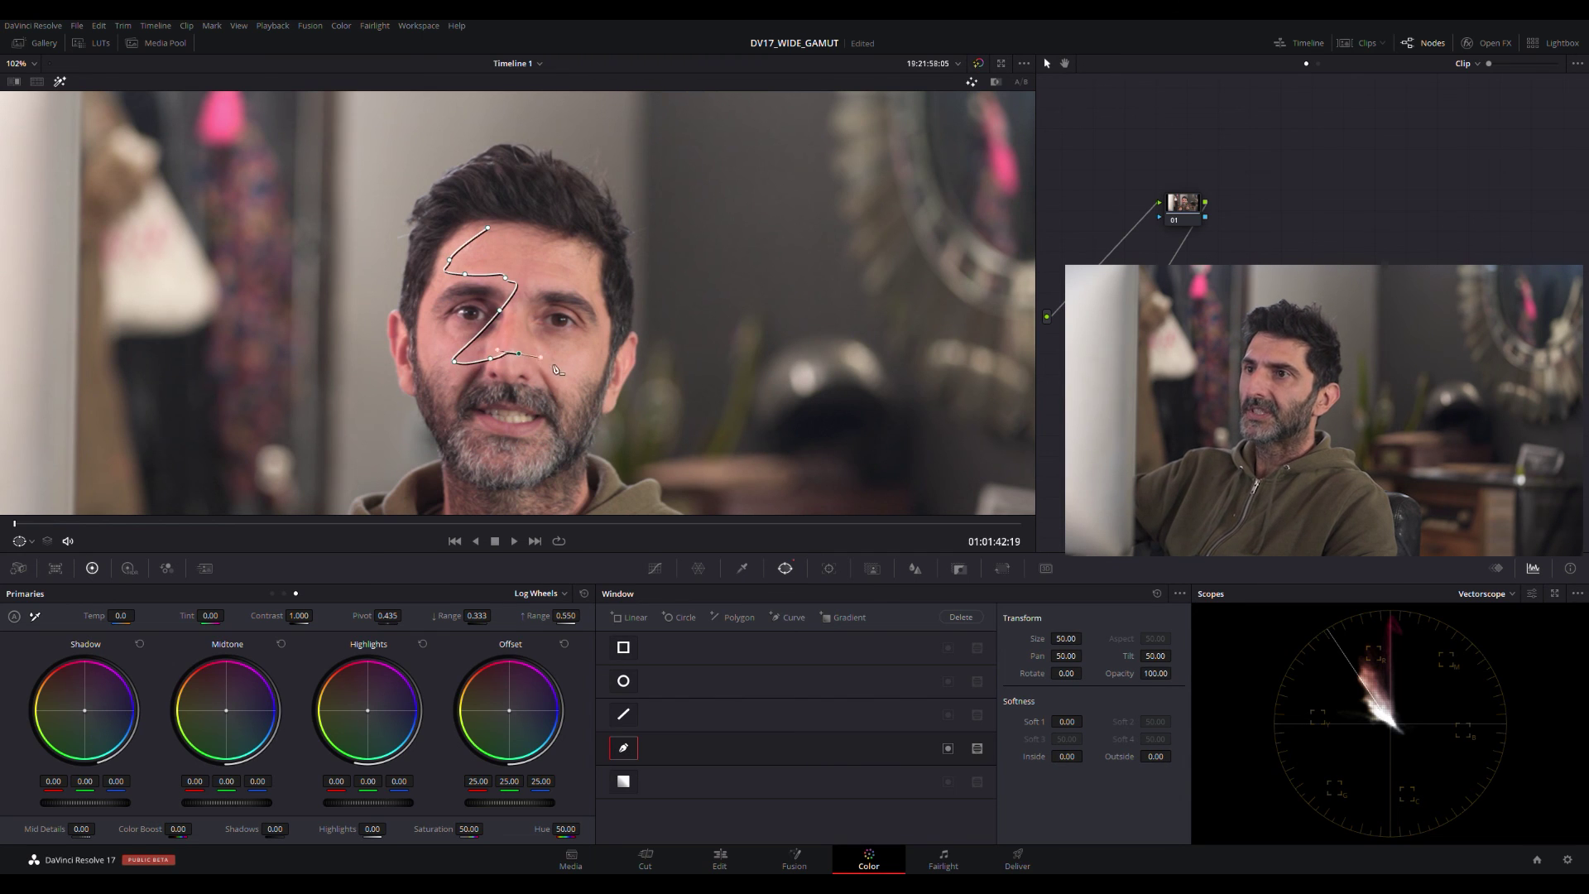
left_click(518, 353)
left_click(555, 361)
left_click(523, 333)
Trace the mask up the right brow and forehead, close it, and isolate the skin with Shift+H.
left_click(527, 303)
left_click(544, 285)
left_click(569, 281)
left_click(580, 266)
left_click(568, 249)
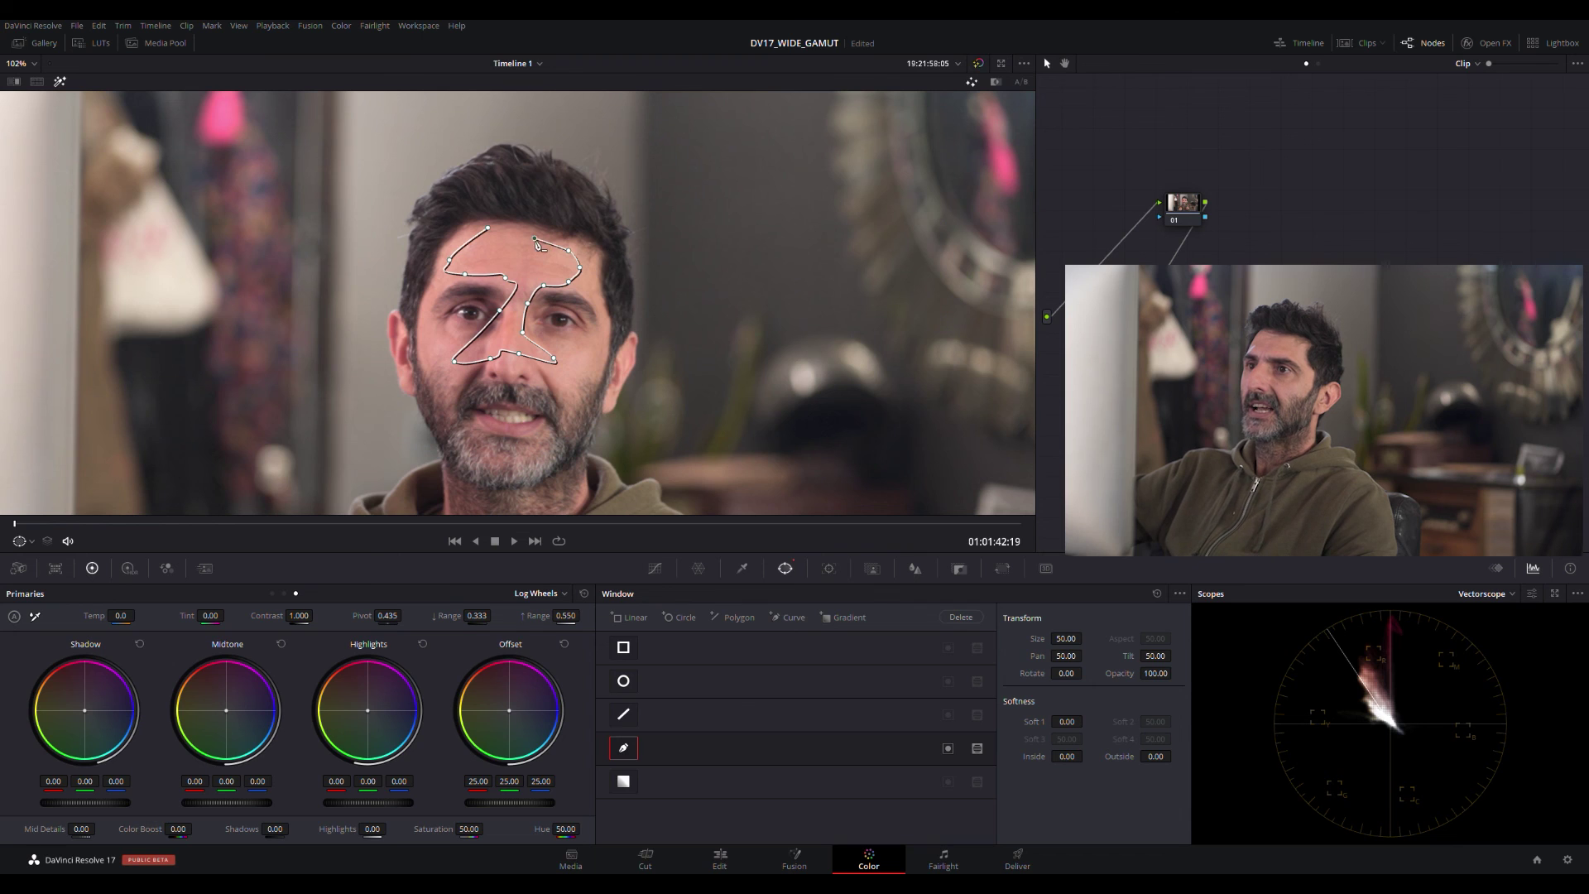
left_click(534, 237)
left_click(513, 232)
left_click(488, 226)
key("shift+h")
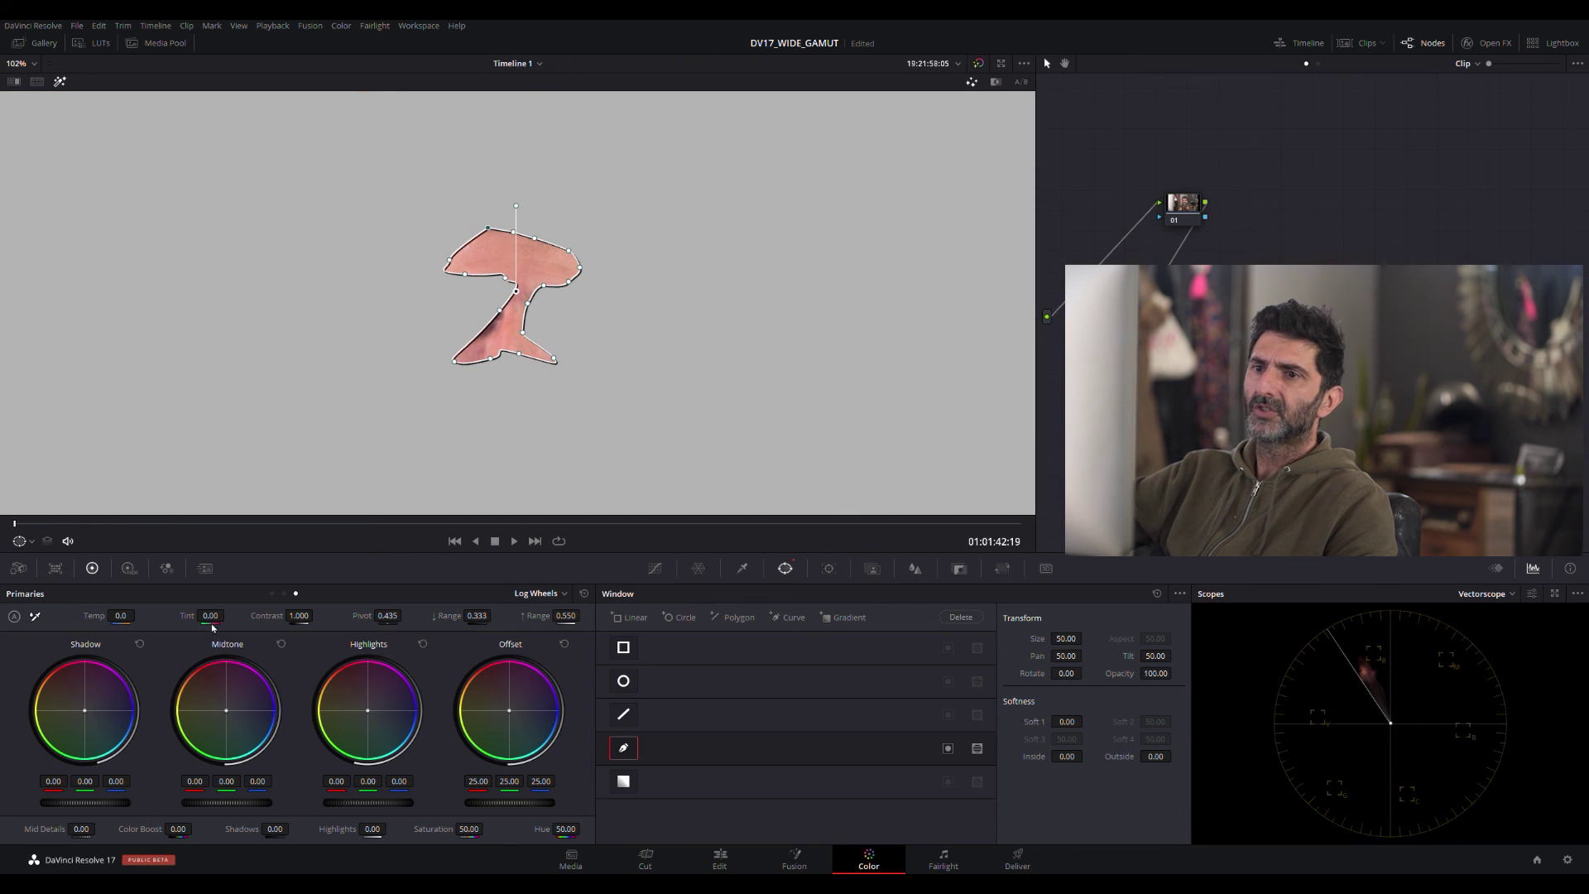
Set Tint to -7.00 and midtones to -0.01/0.00/-0.01, then turn off the skin mask.
left_click_drag(210, 616, 199, 616)
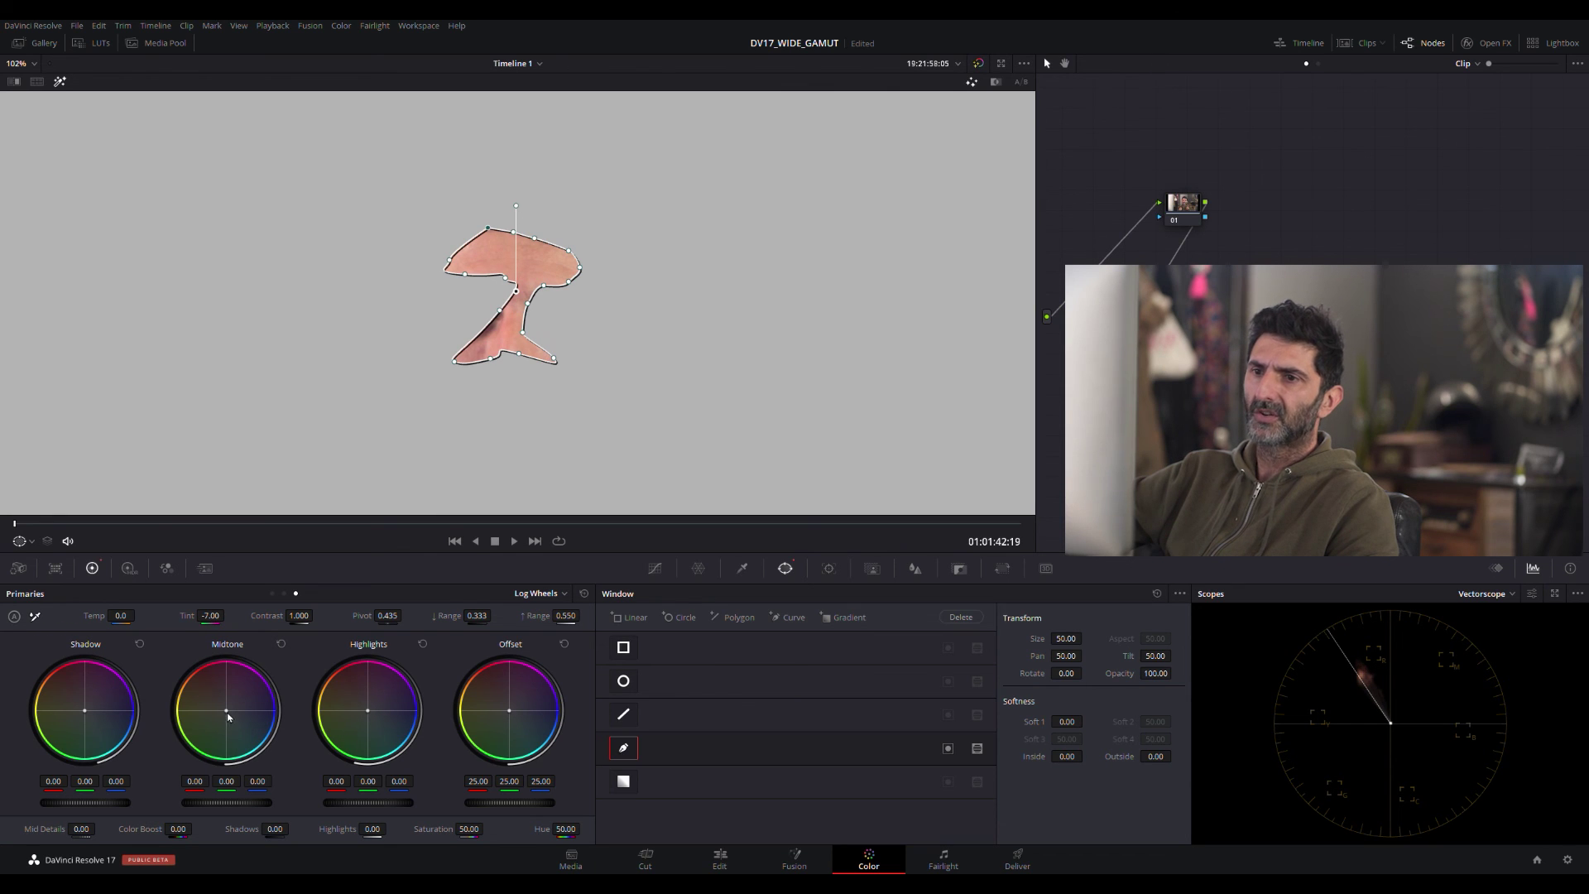
left_click_drag(226, 710, 225, 711)
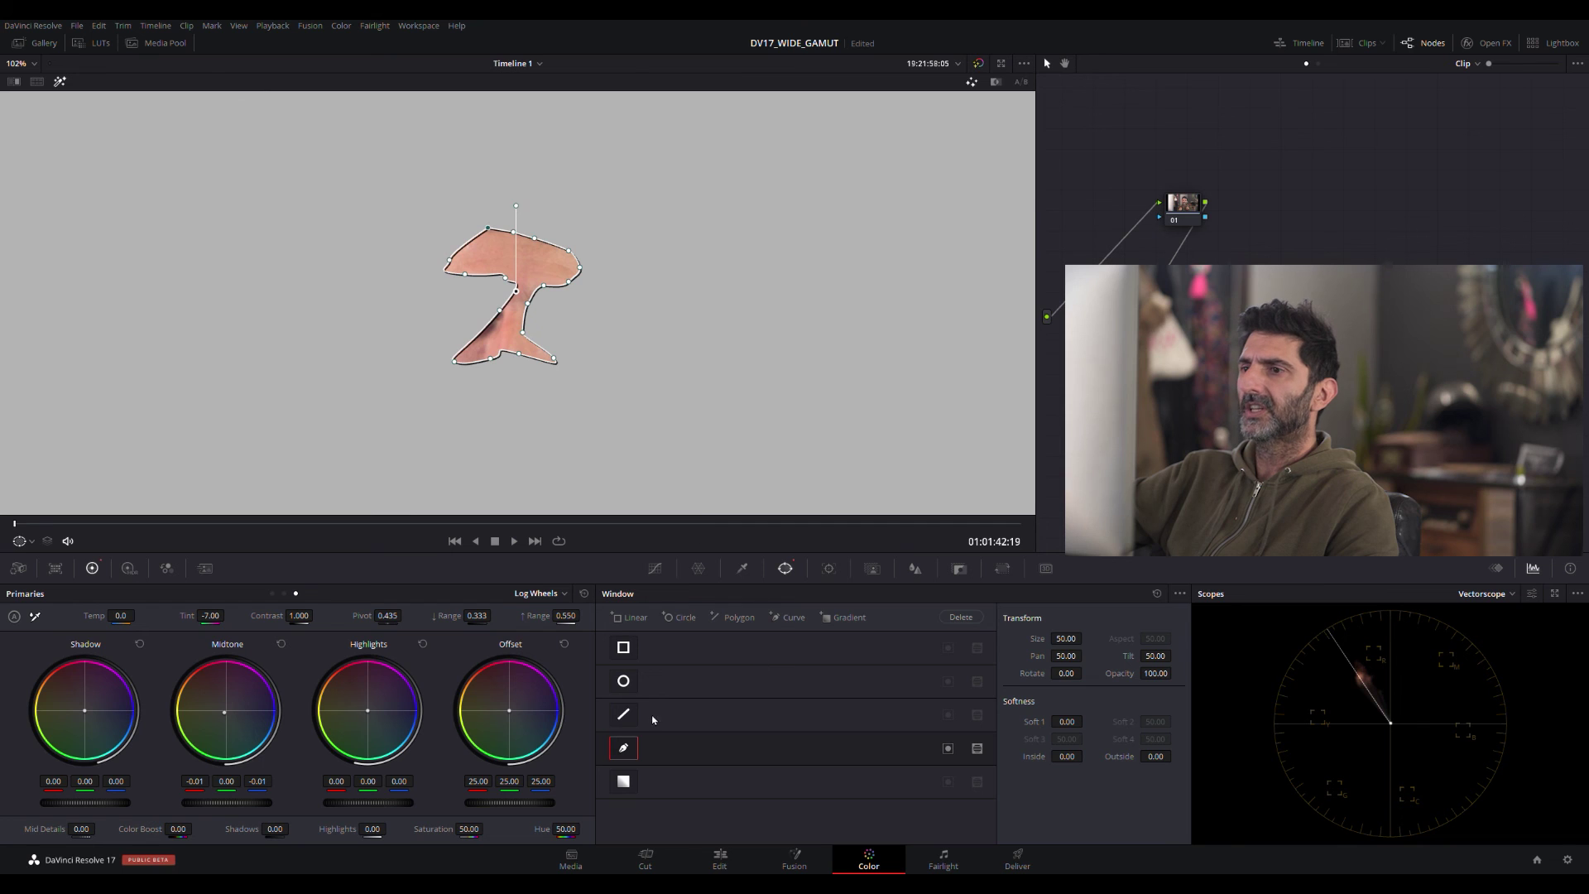
left_click(625, 750)
scroll(887, 264, "down", 3)
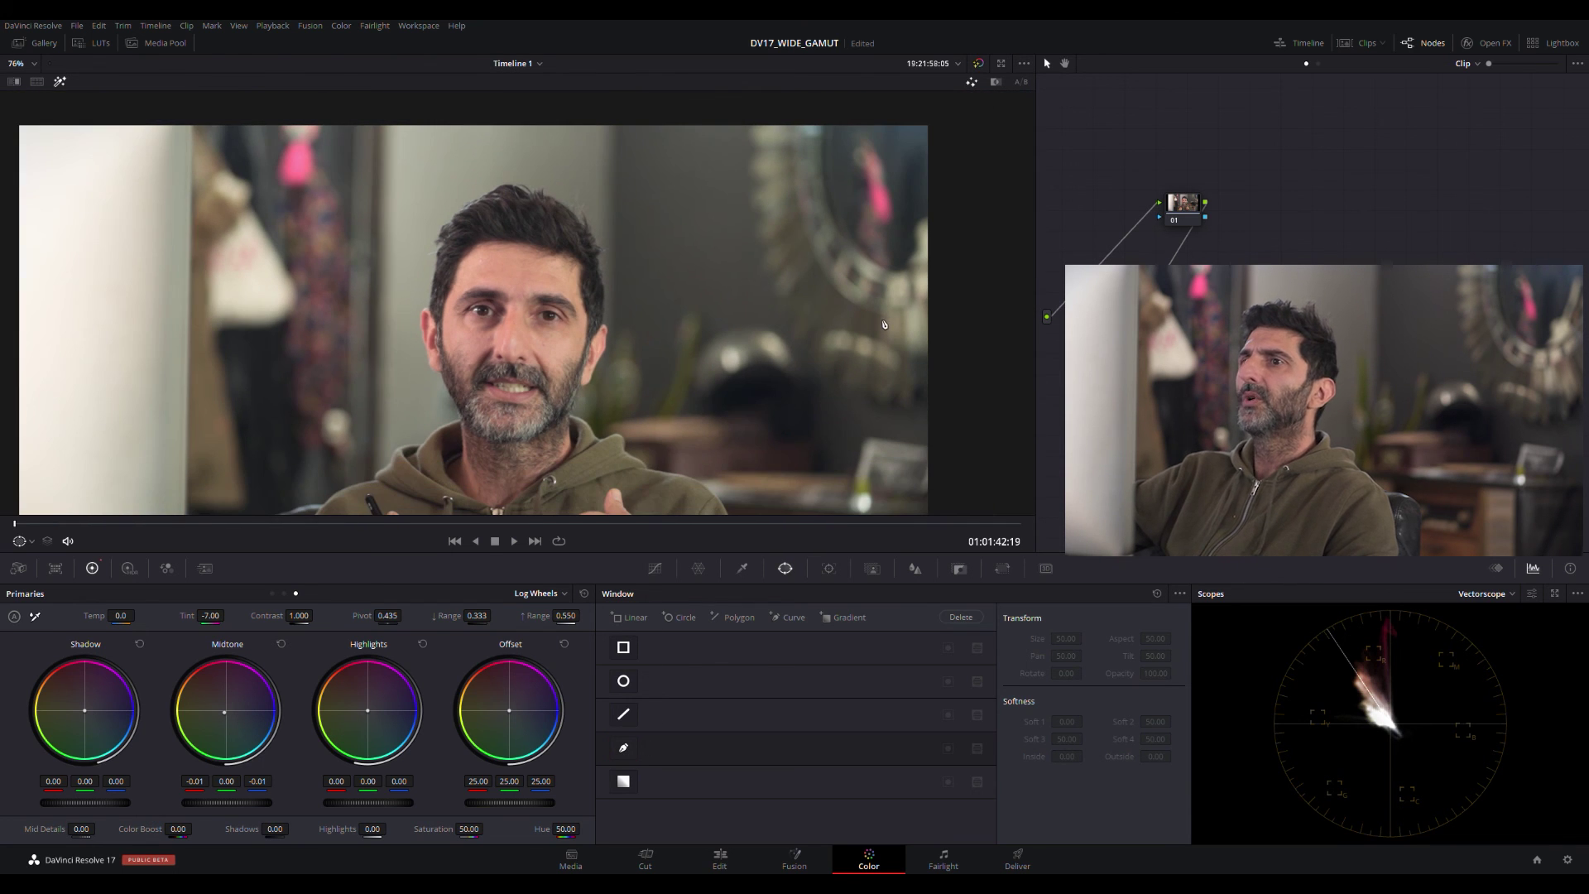